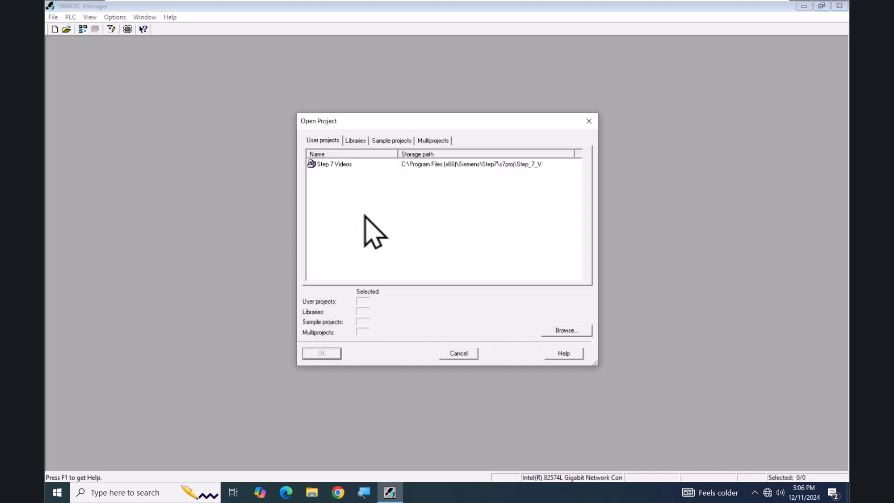
Open the Step 7 Videos project and open the hardware configuration of the SIMATIC 300(1) station
click(313, 164)
click(326, 354)
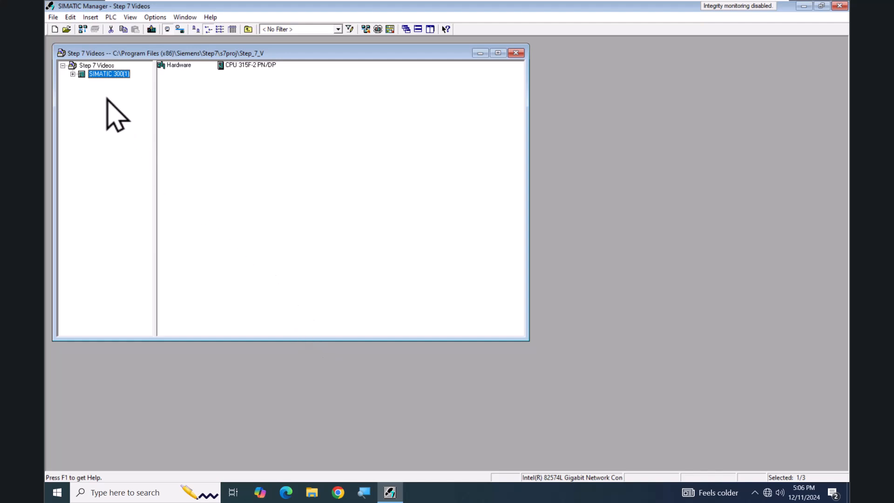
click(73, 75)
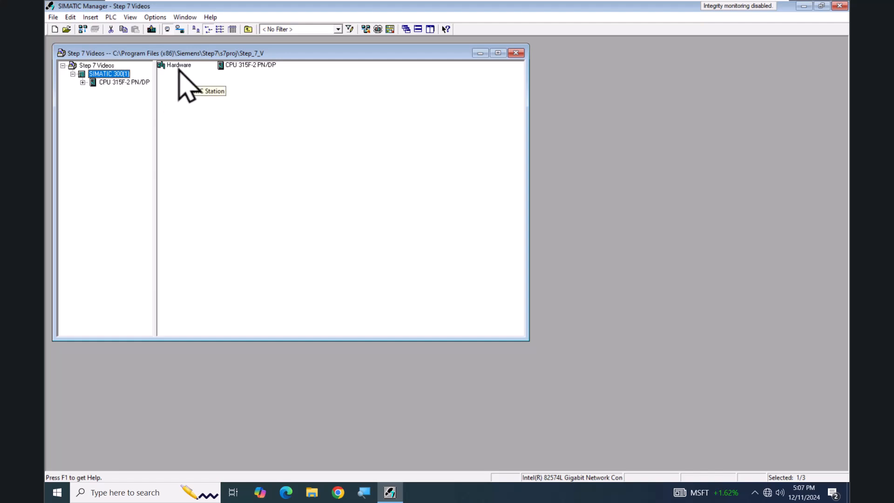
double_click(162, 67)
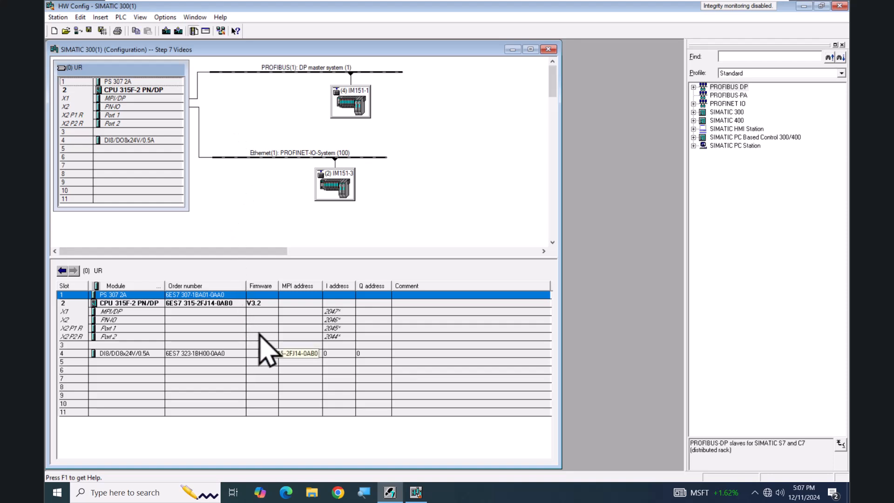
click(134, 166)
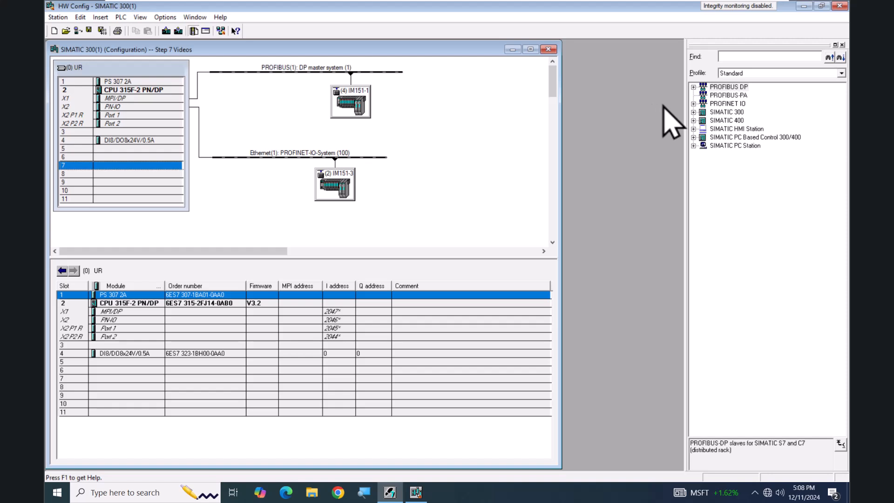
Add an ET 200S IM151-1 HF (6ES7 151-1BA02-0AB0) to the PROFIBUS DP master system, accepting address 5 on PROFIBUS(1)
click(693, 88)
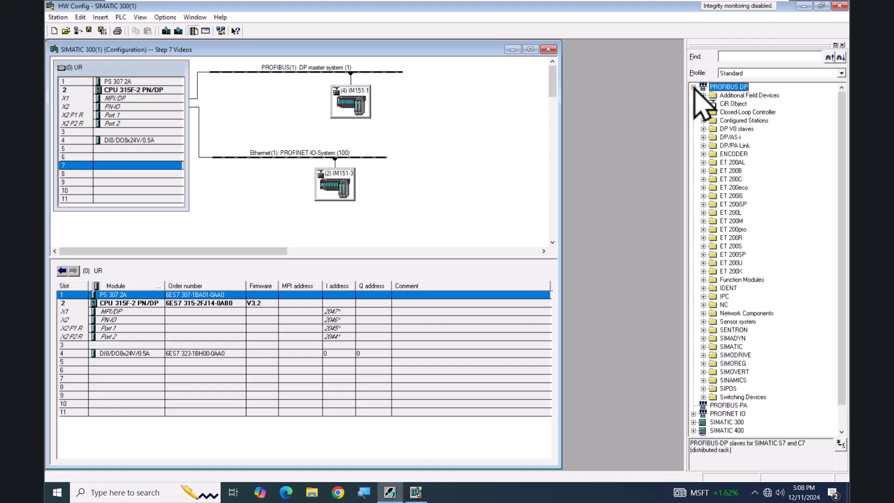
click(703, 245)
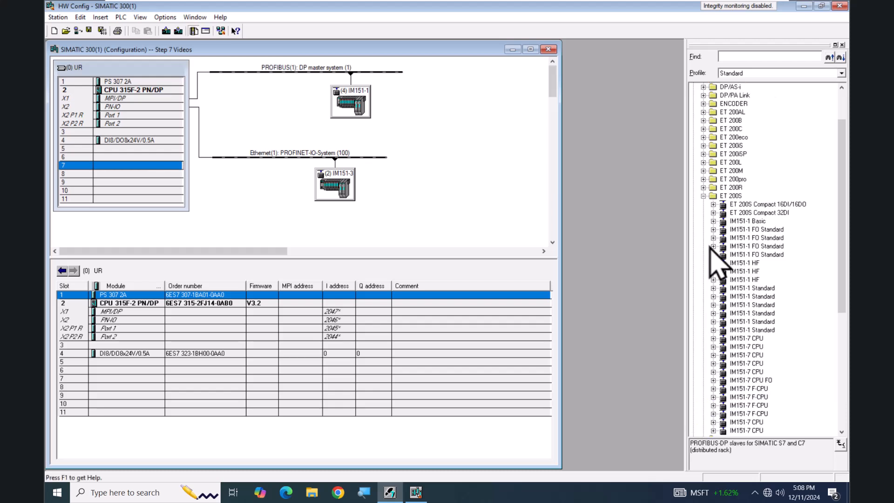
click(745, 279)
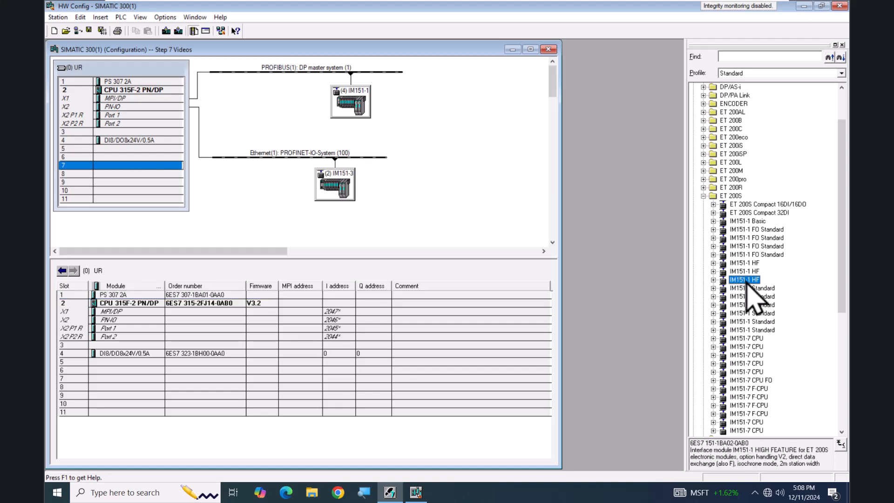
drag(747, 281, 391, 73)
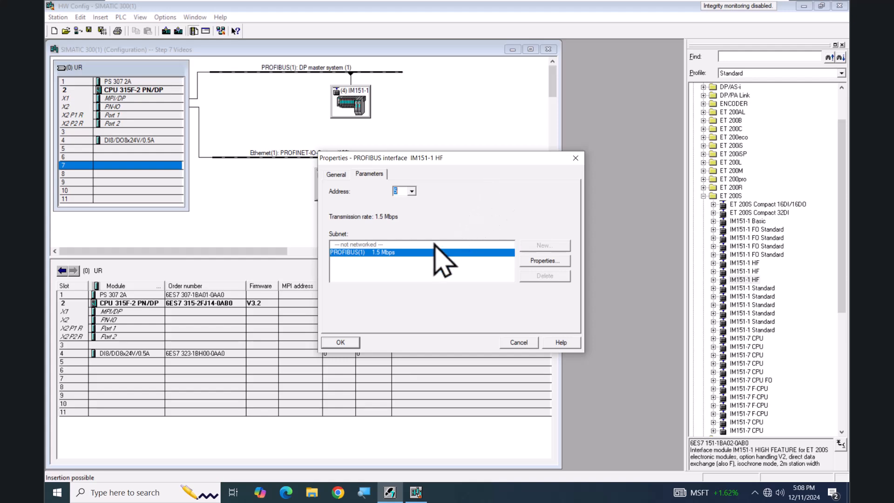
click(348, 342)
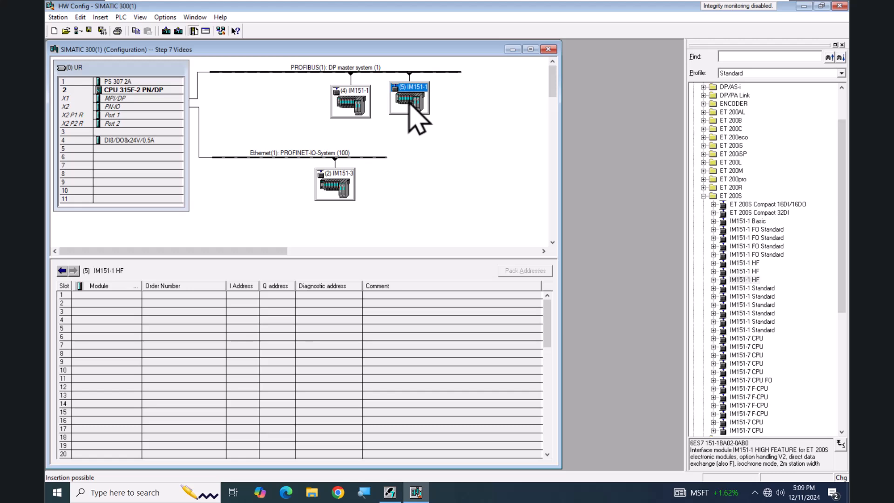
Delete the newly added IM151-1 HF from the PROFIBUS line and collapse the PROFIBUS DP catalog branch
key(Delete)
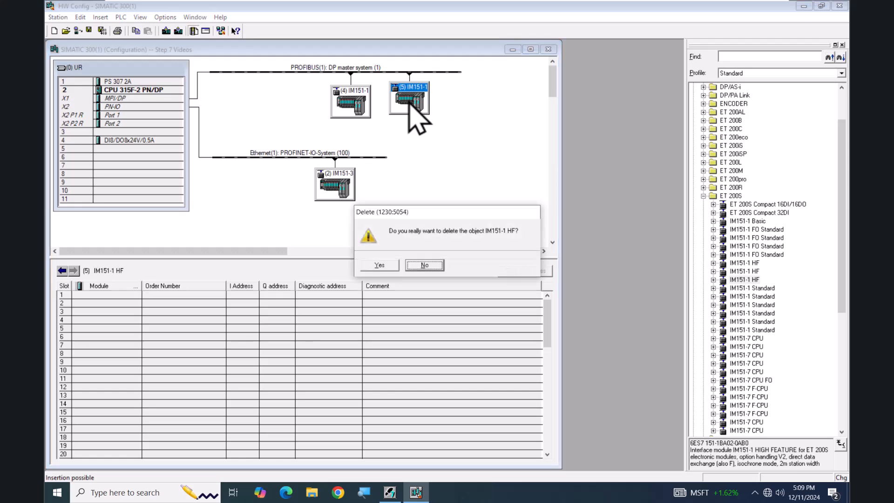
click(386, 263)
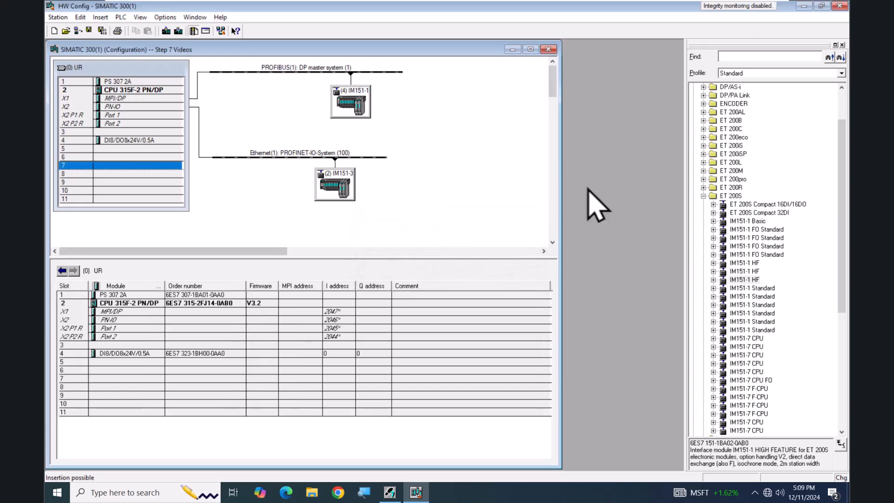
drag(844, 158, 841, 90)
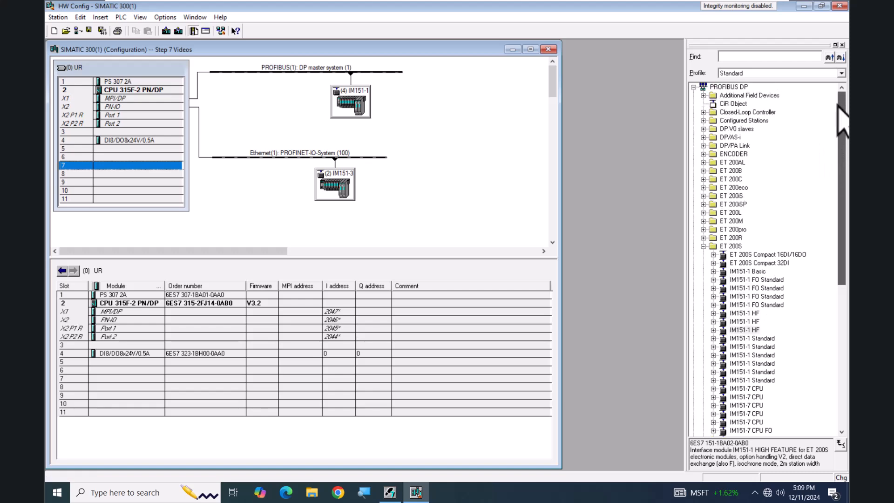
click(693, 87)
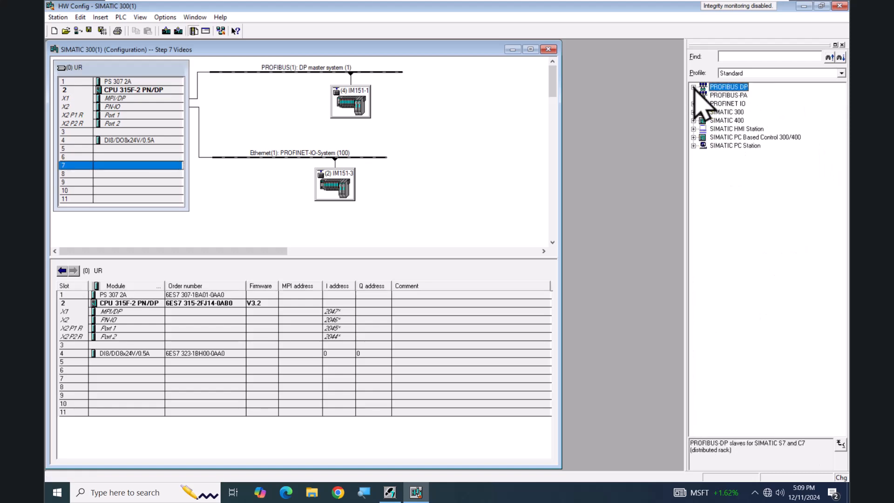
Add an ET 200S IM151-3 PN HF V7.0 from the PROFINET IO catalog to the Ethernet PROFINET-IO-System
click(694, 103)
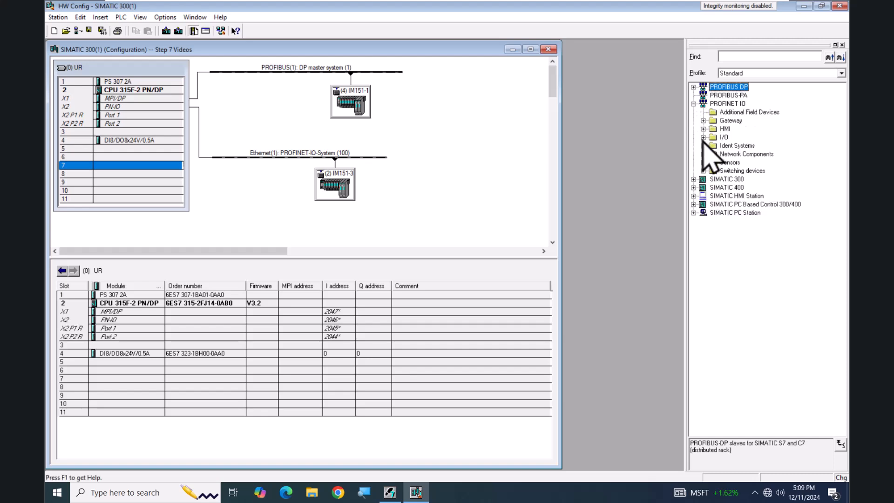
click(703, 138)
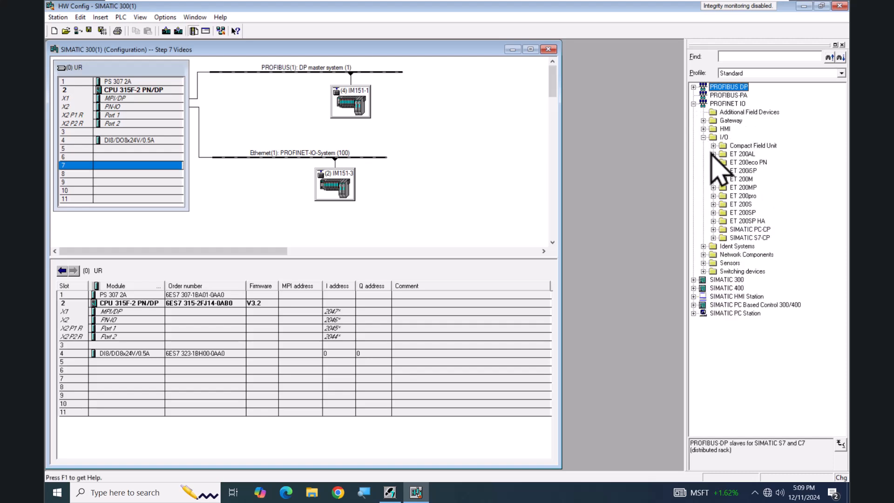
click(714, 204)
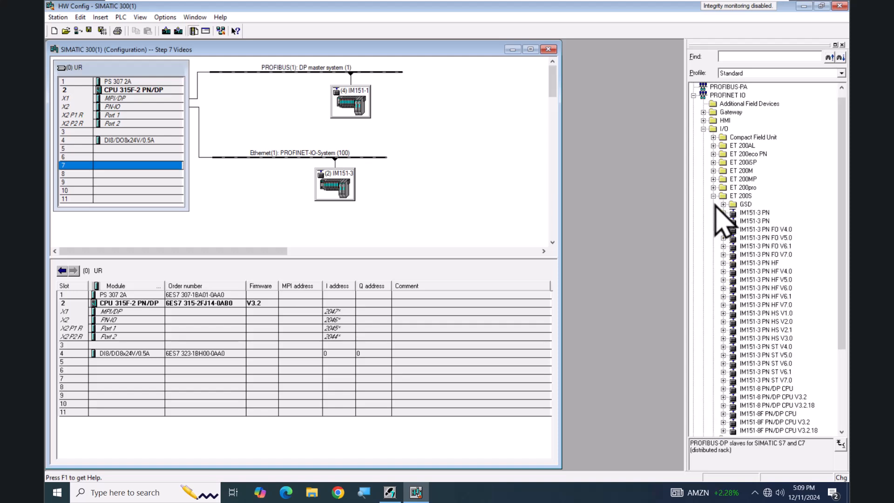
click(740, 306)
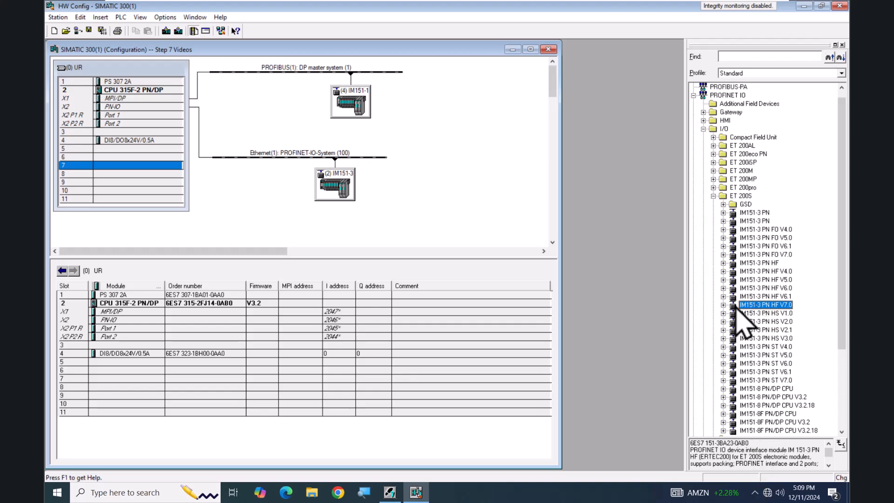
drag(737, 304, 376, 160)
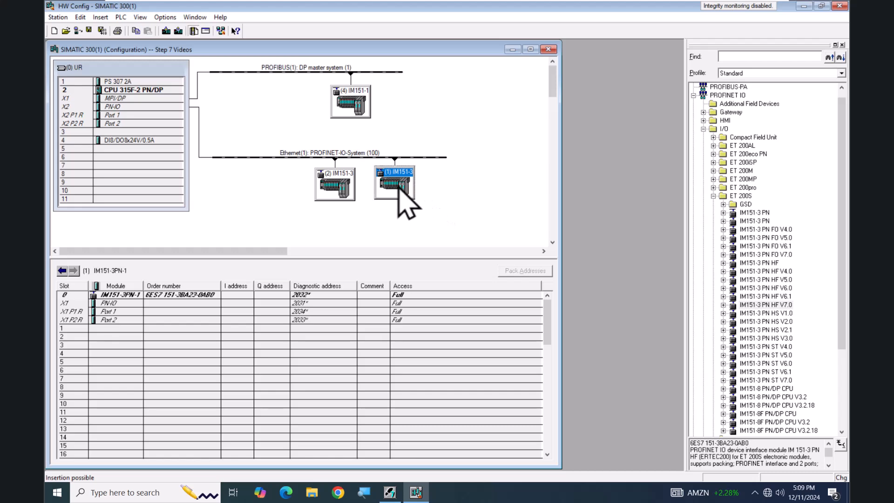
Delete the newly added IM151-3PN-1 device from the PROFINET line and collapse the PROFINET IO catalog branch
key(Delete)
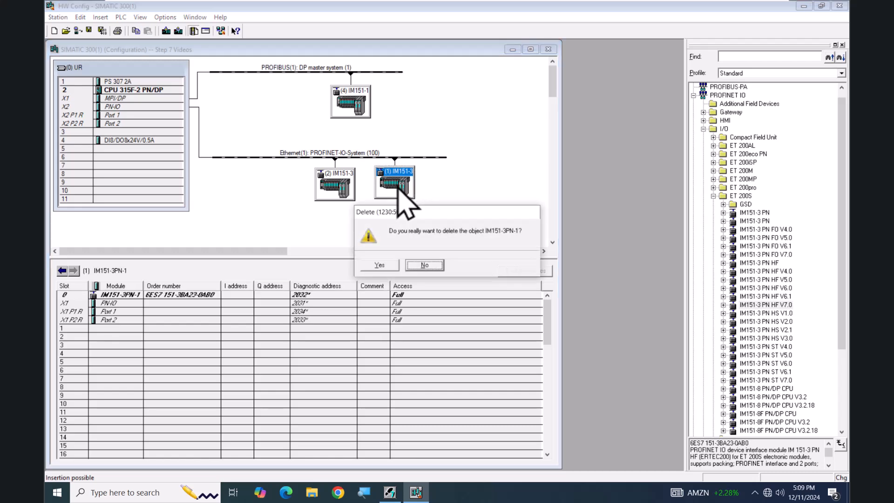
click(389, 269)
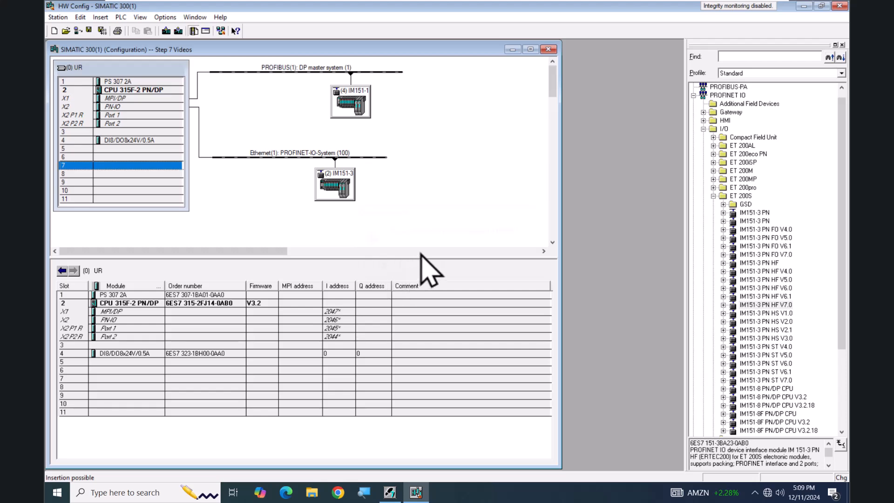
click(693, 96)
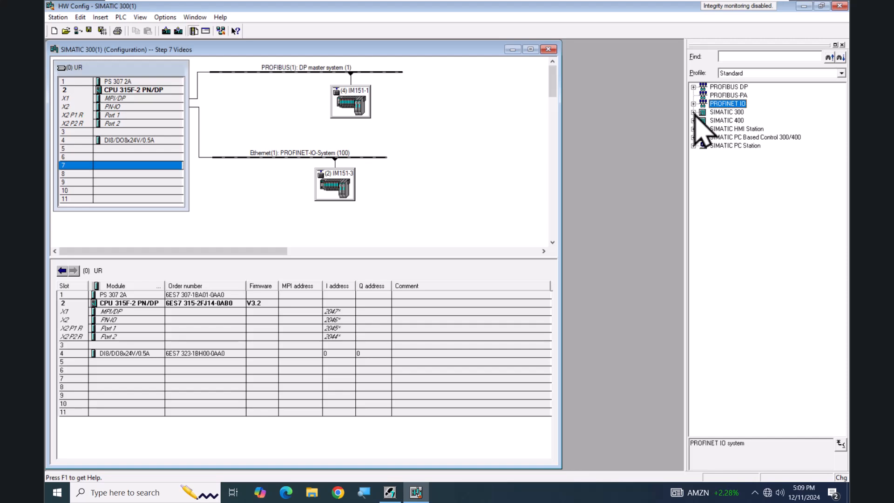
Insert a second rail from the SIMATIC 300 RACK-300 catalog into the empty area beside the PROFINET device
click(694, 112)
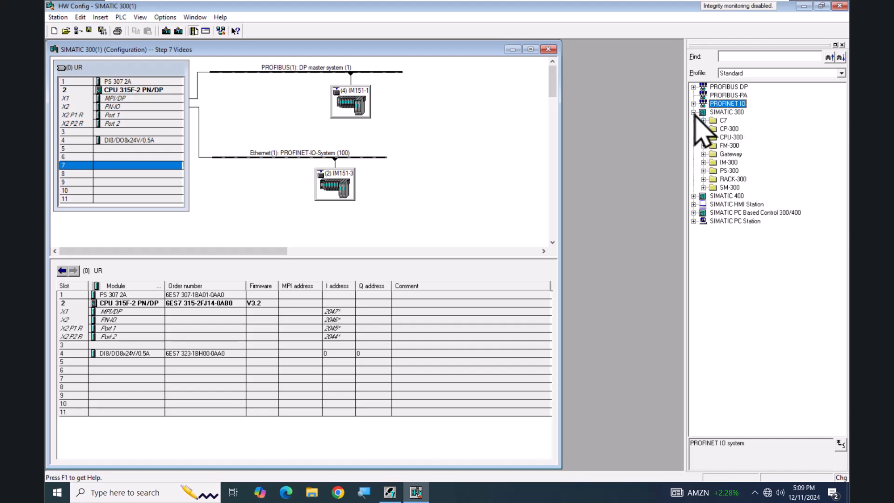
click(703, 179)
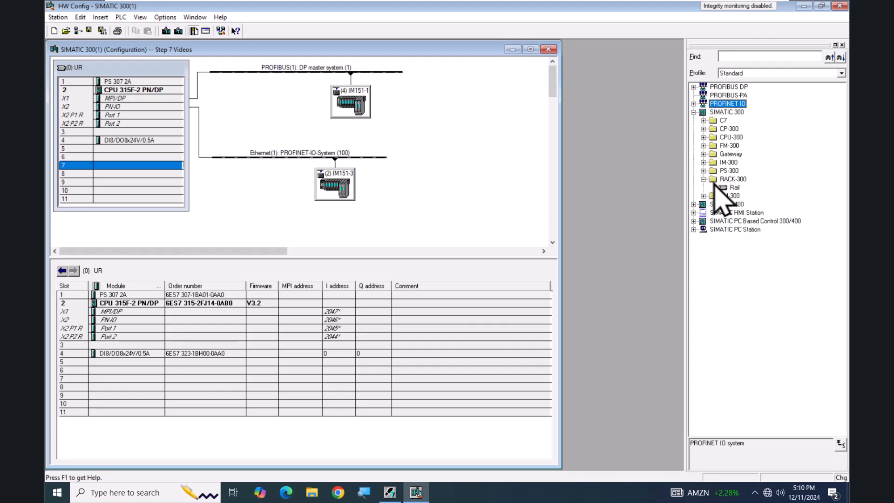
drag(733, 188, 435, 166)
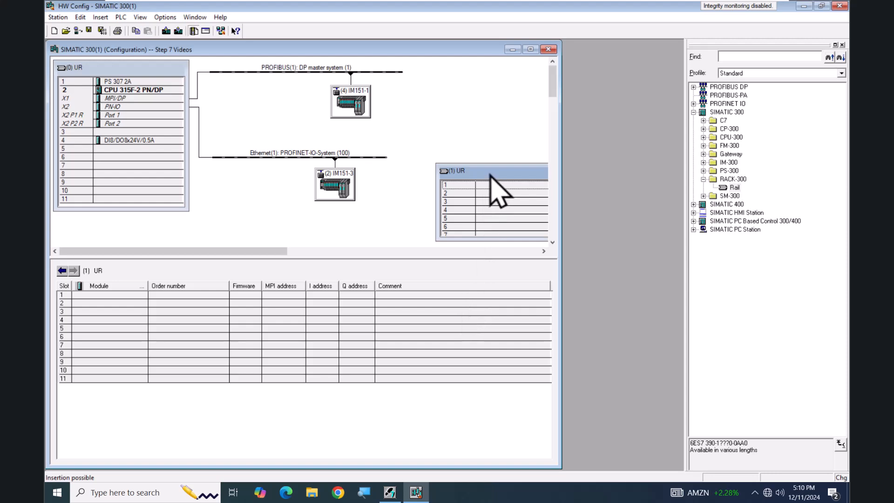
Delete the newly inserted empty rail and collapse the RACK-300 catalog folder
key(Delete)
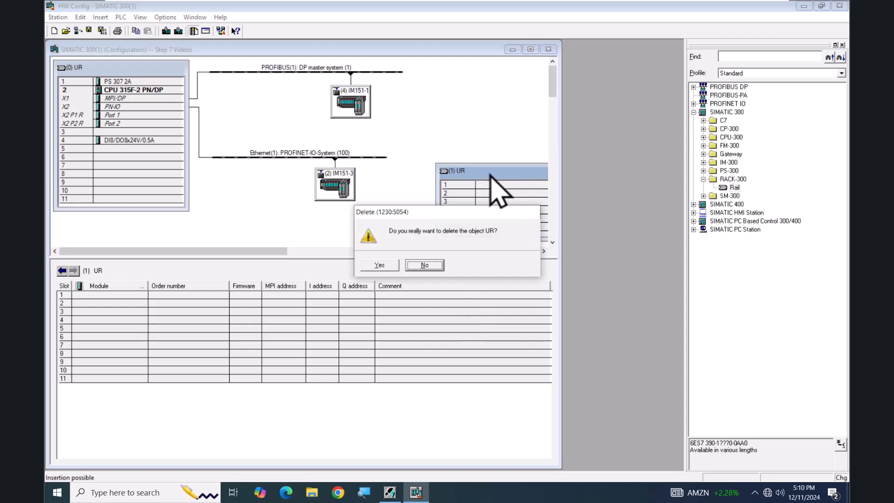
click(379, 265)
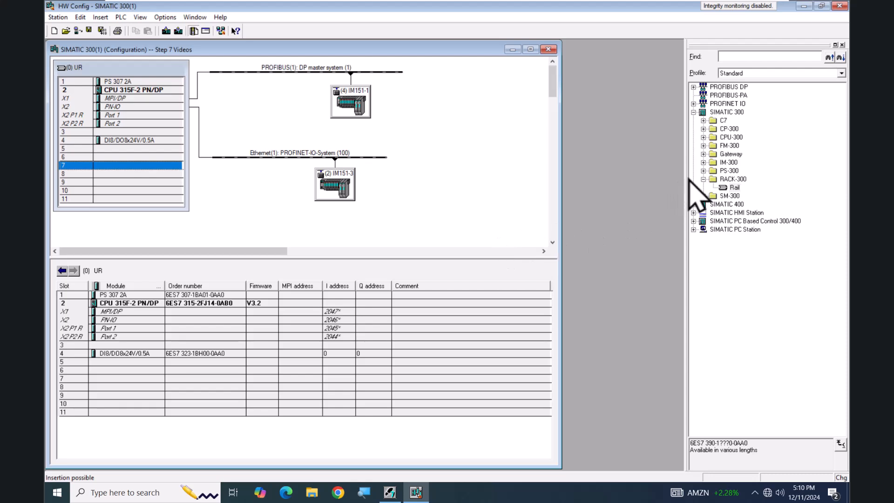
click(702, 179)
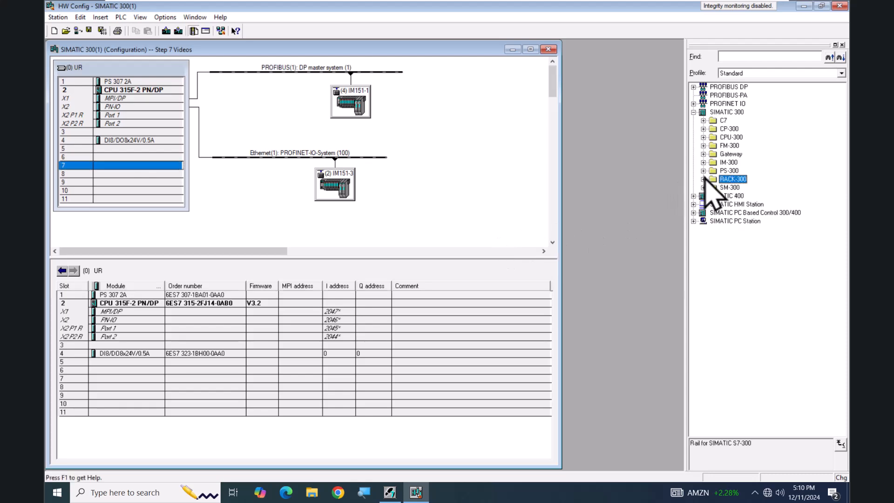
Examine the CPU-300 catalog for the firmware versions of CPU 315F-2 PN/DP 6ES7 315-2FJ14-0AB0, selecting V3.2.18
click(703, 137)
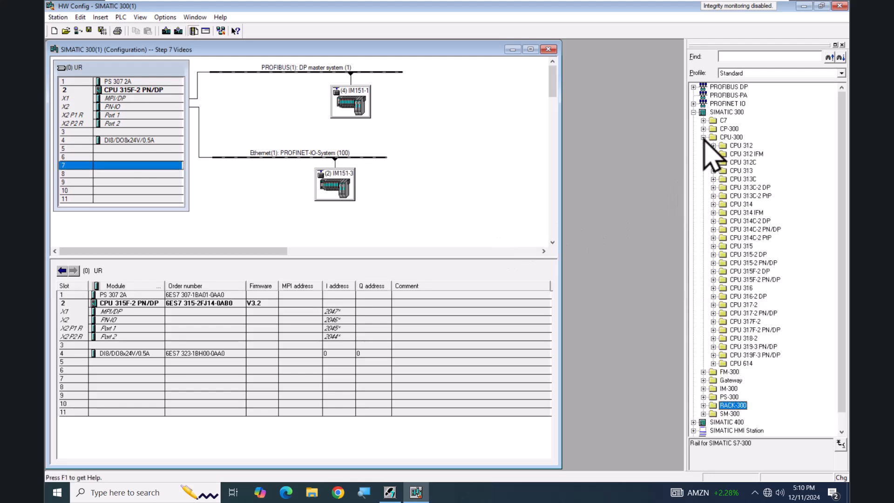
click(713, 279)
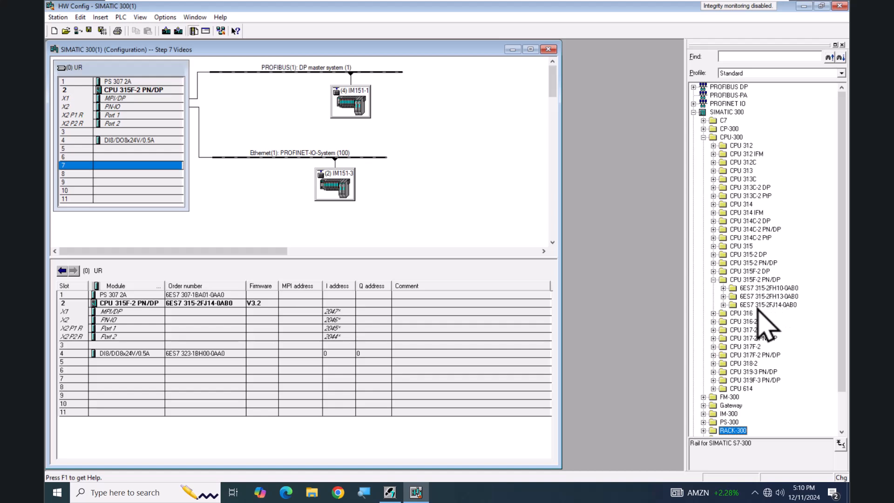
click(724, 304)
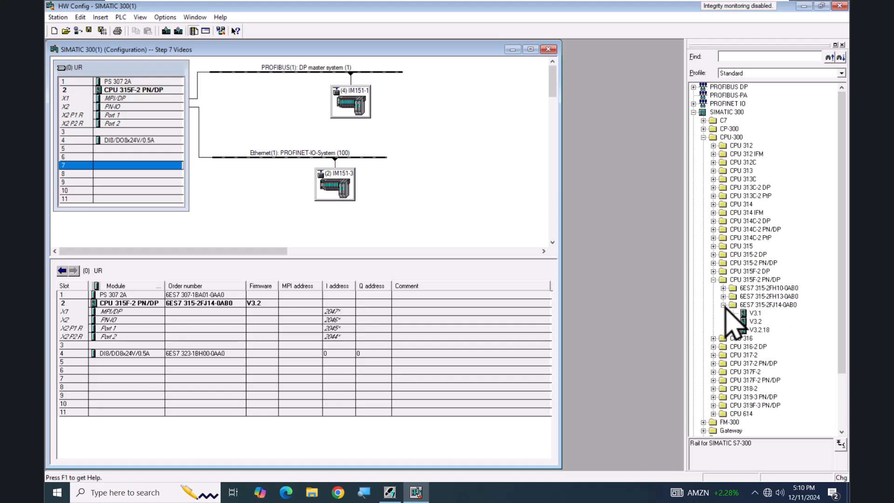
click(759, 331)
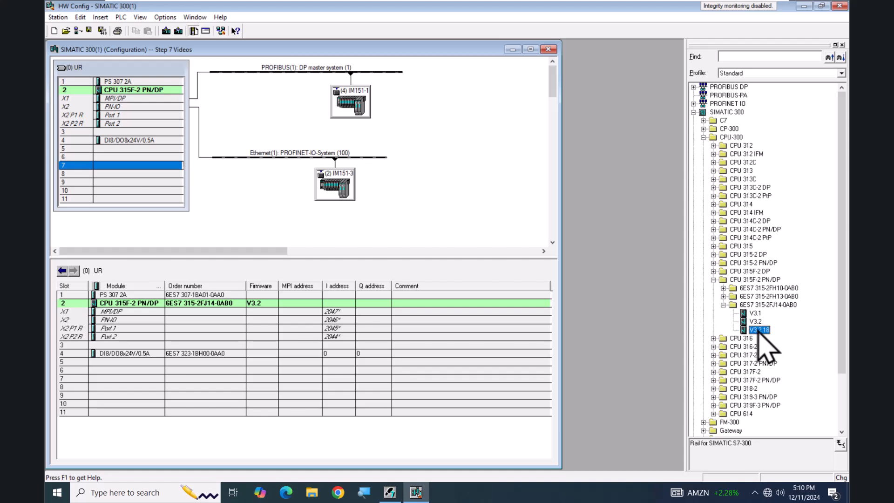
drag(758, 329, 782, 297)
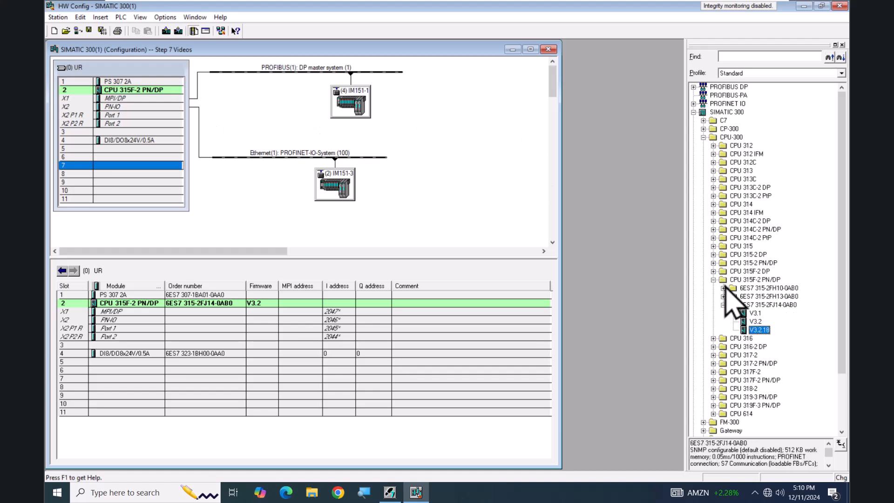
click(714, 280)
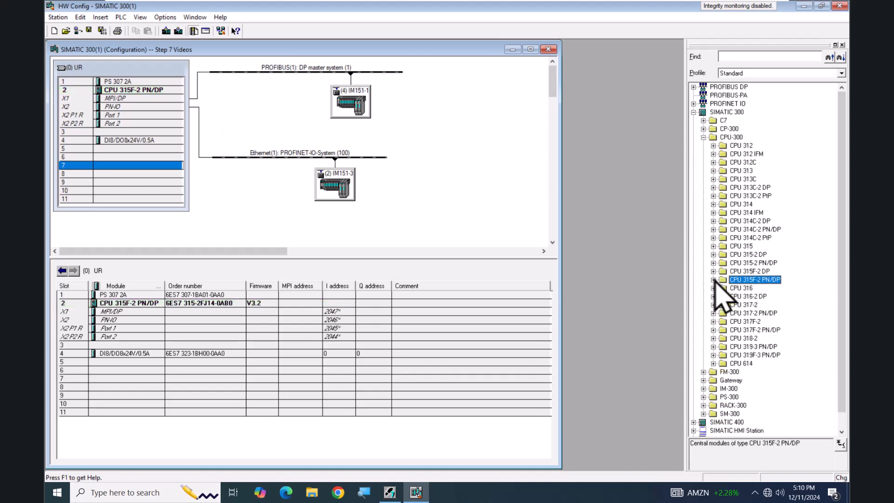
click(703, 137)
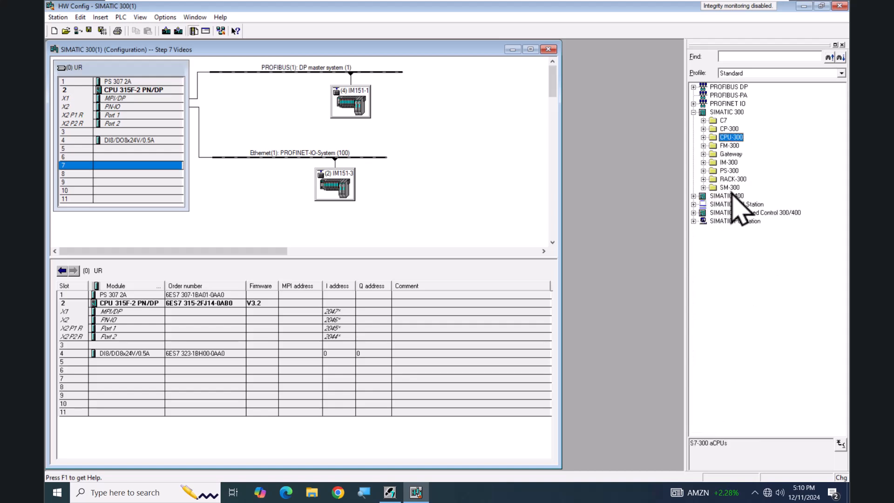
Insert an SM 331 AI2x12Bit analog input module (6ES7 331-7KB82-0AB0) from the SM-300 AI-300 catalog into slot 5 of the rack
click(703, 187)
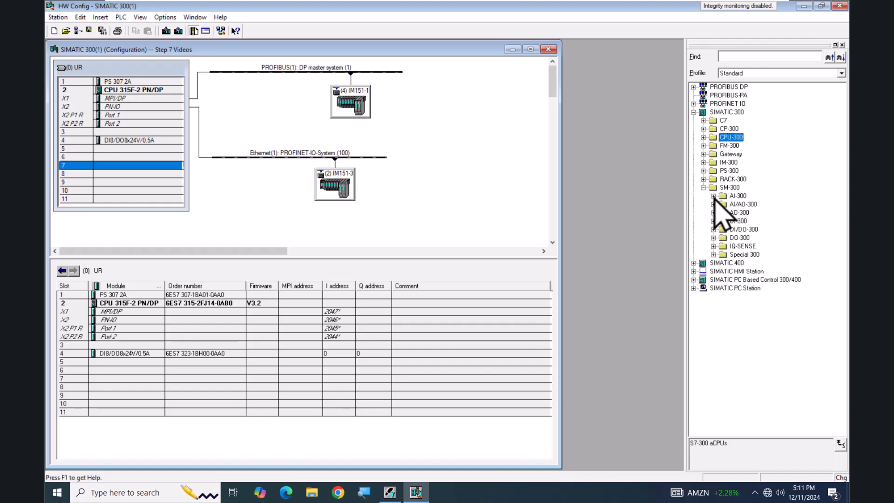
click(713, 196)
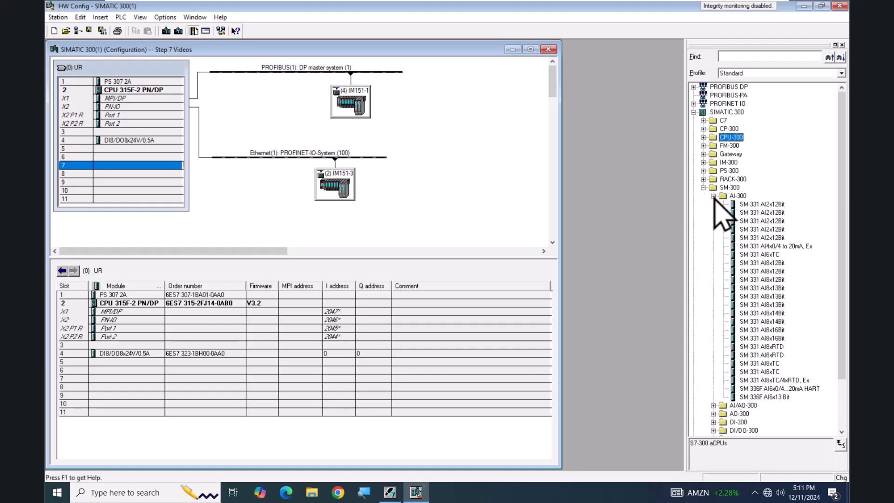
click(763, 238)
drag(765, 240, 142, 150)
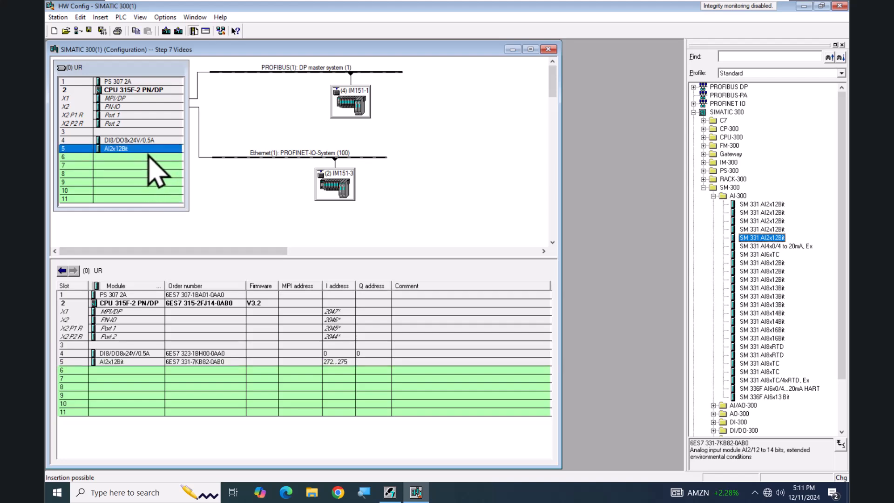
Examine the SIMATIC 300 replacement options for the DI8/DO8 module in slot 4 and dismiss them without replacing it
click(143, 142)
right_click(143, 142)
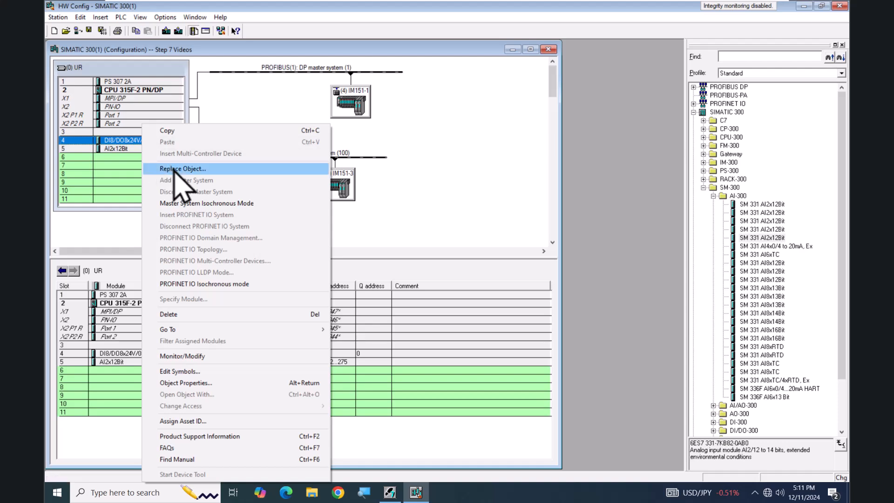
click(174, 169)
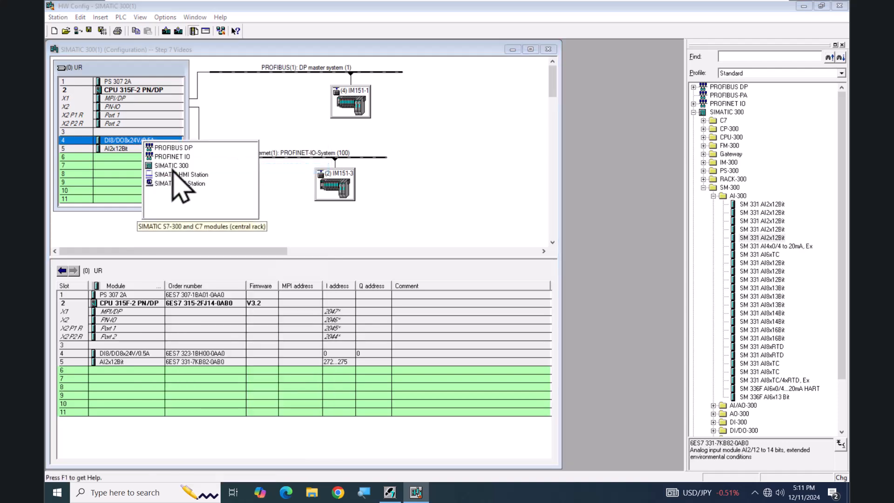
mouse_move(154, 169)
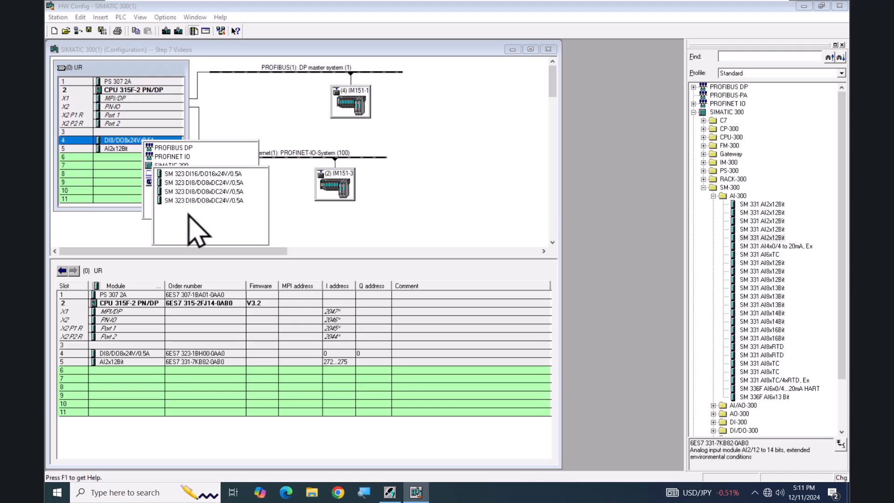
click(305, 232)
click(300, 227)
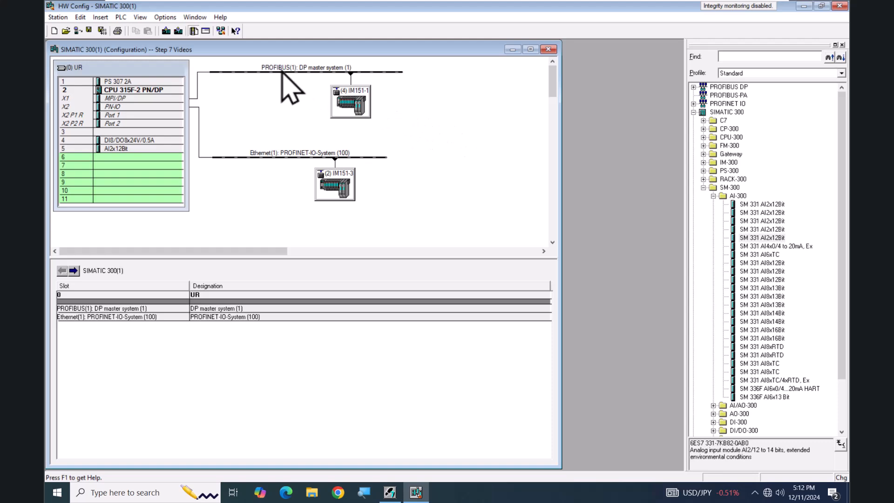
Review the hardware update installation dialog and its download sources, closing it without installing anything
click(167, 18)
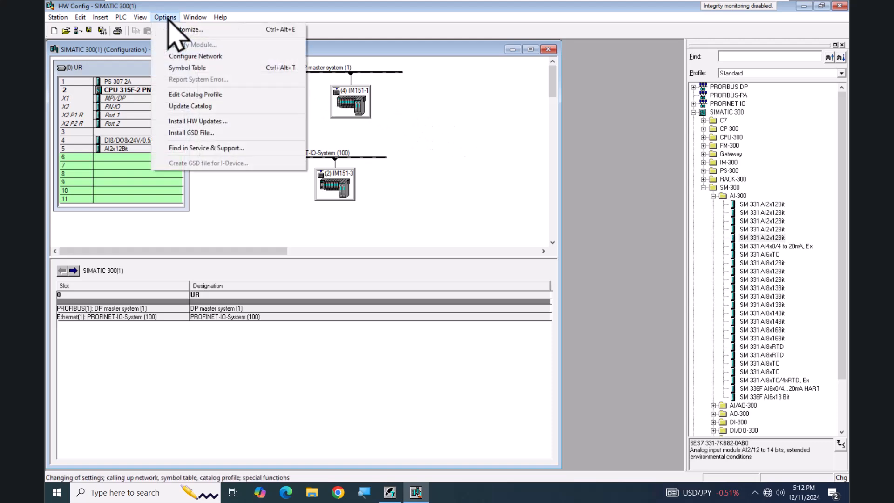
click(174, 123)
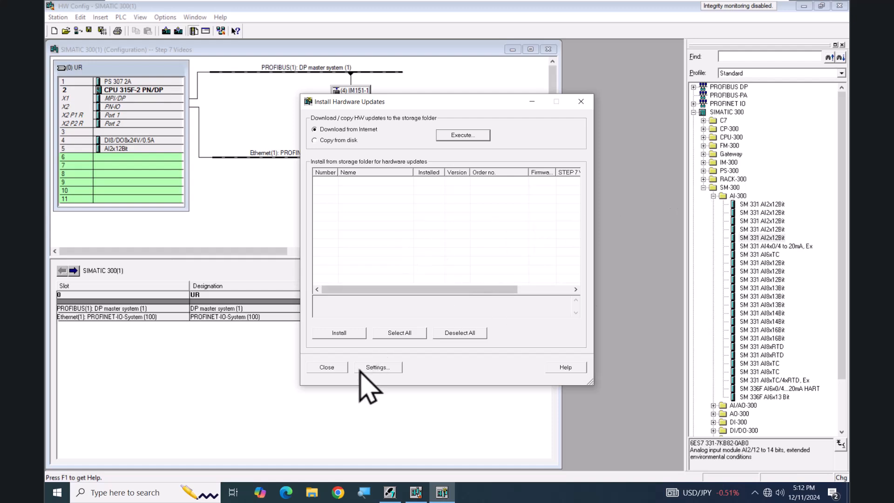
click(327, 367)
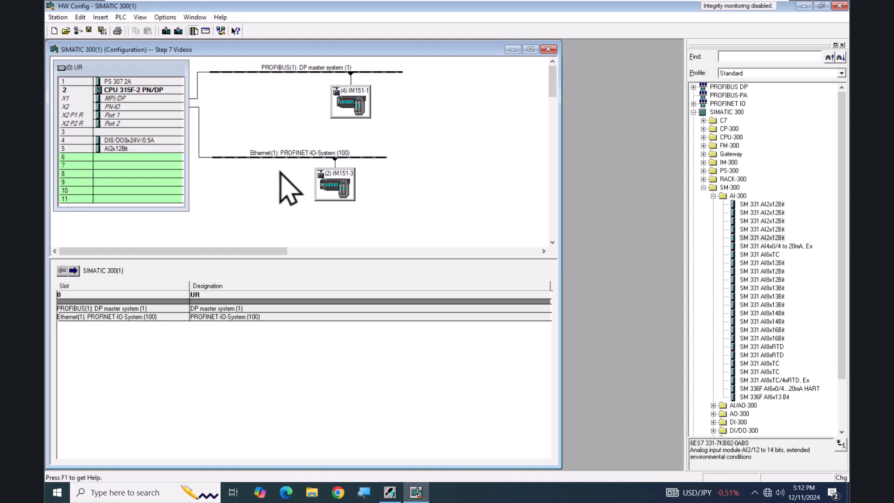
Check C:\S7 Maint Class Files for installable GSD files, selecting HMSB1013.GSD, and close the dialog without installing it
click(164, 17)
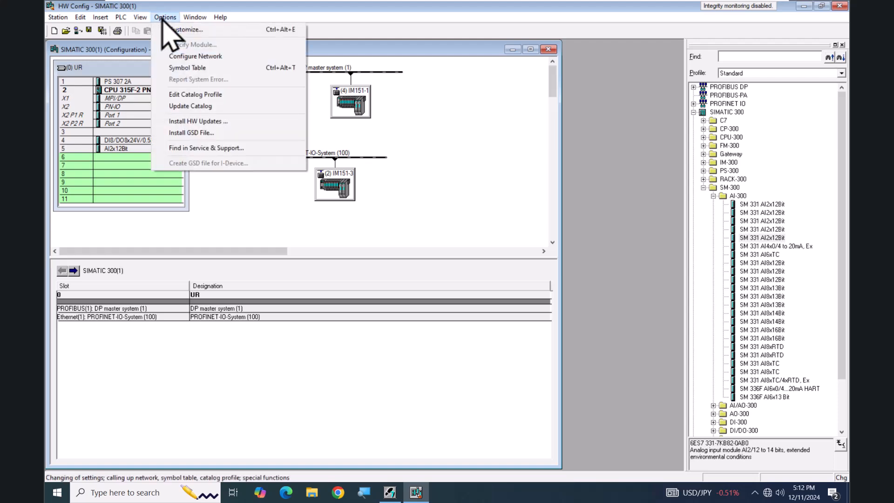
click(191, 134)
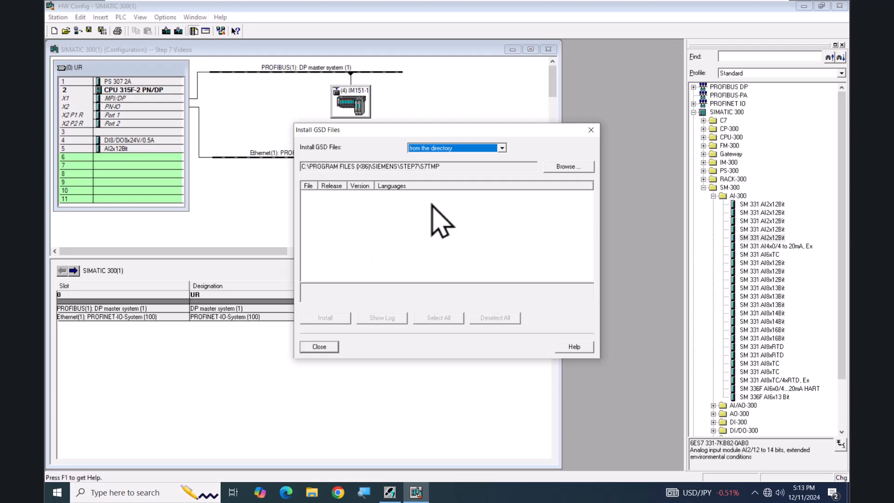
click(566, 168)
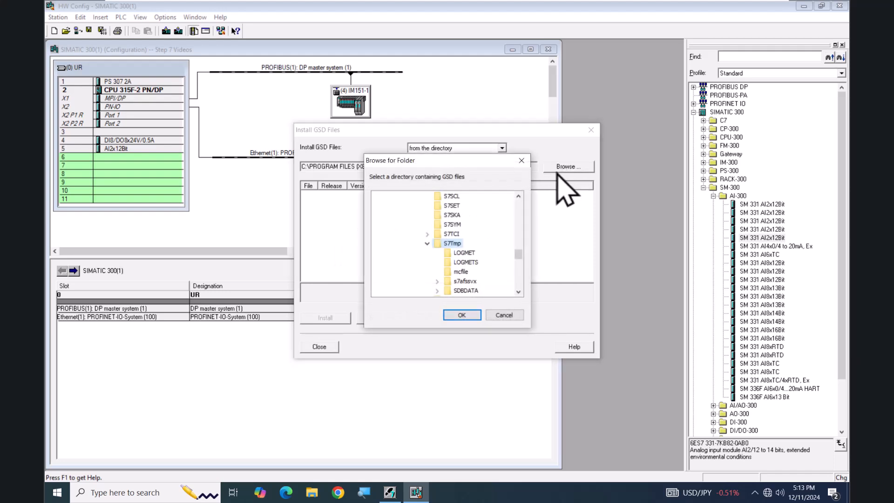
drag(519, 255, 497, 223)
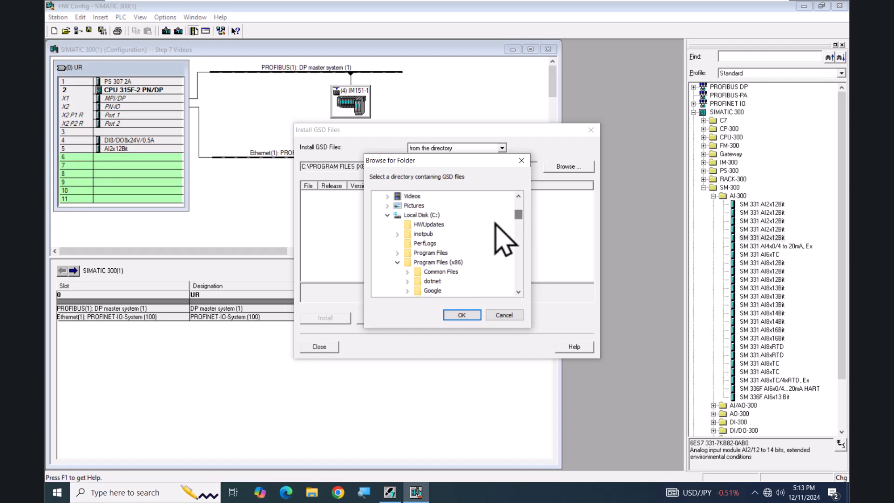
click(397, 262)
click(423, 291)
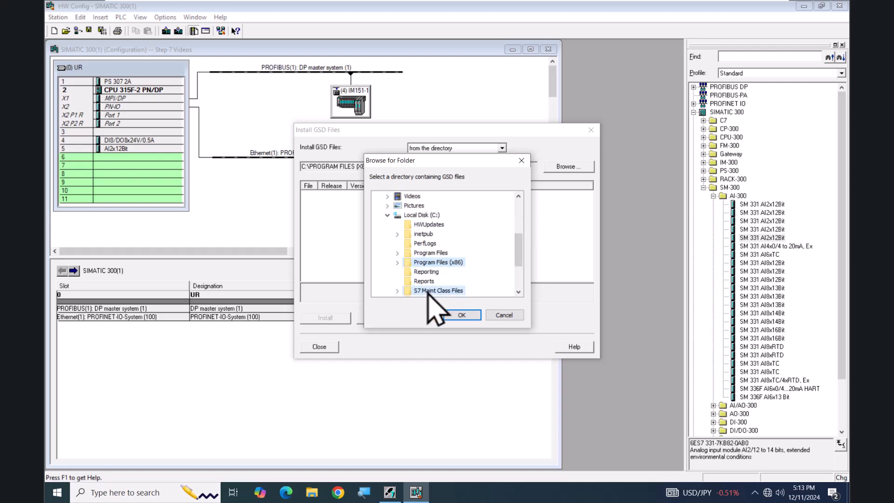
click(460, 315)
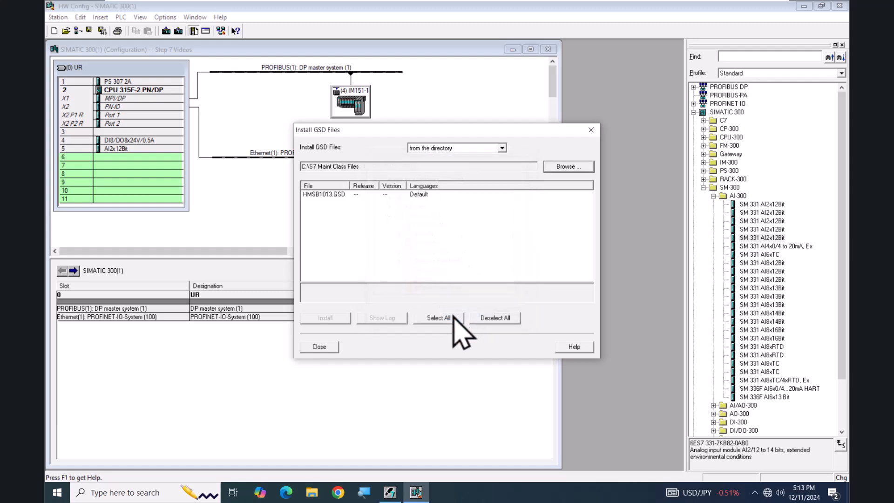
click(335, 195)
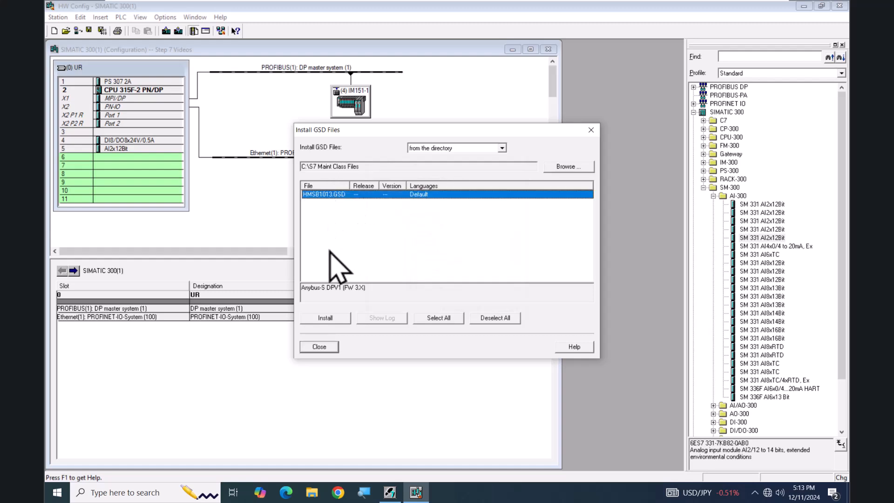
click(327, 345)
click(322, 347)
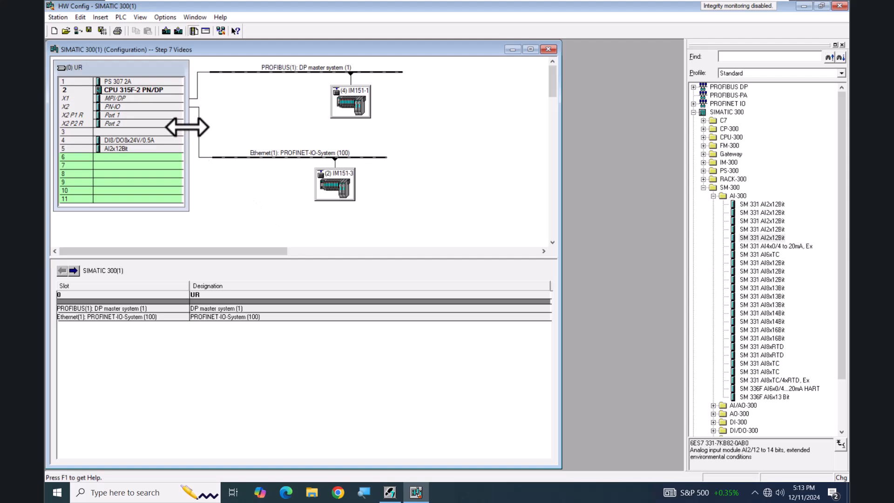
Examine the CPU 315F-2 PN/DP's cycle/clock memory, retentive memory and cyclic interrupt properties, leaving without changes
double_click(119, 92)
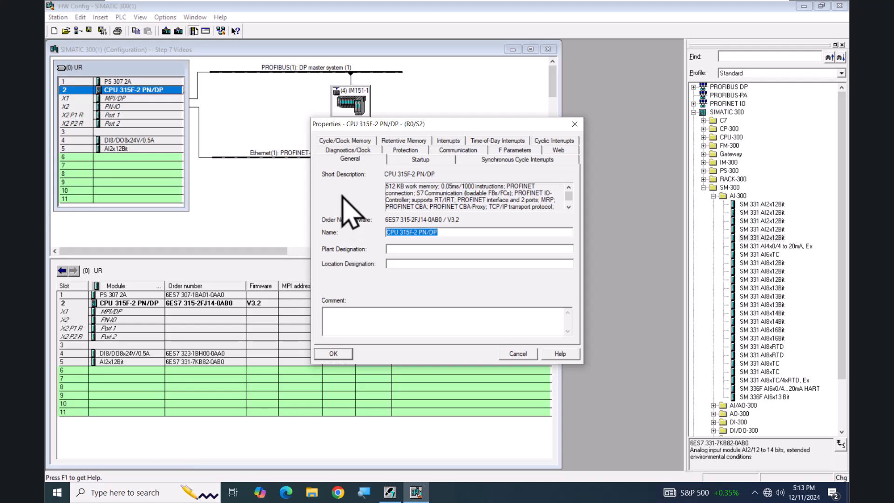
click(344, 141)
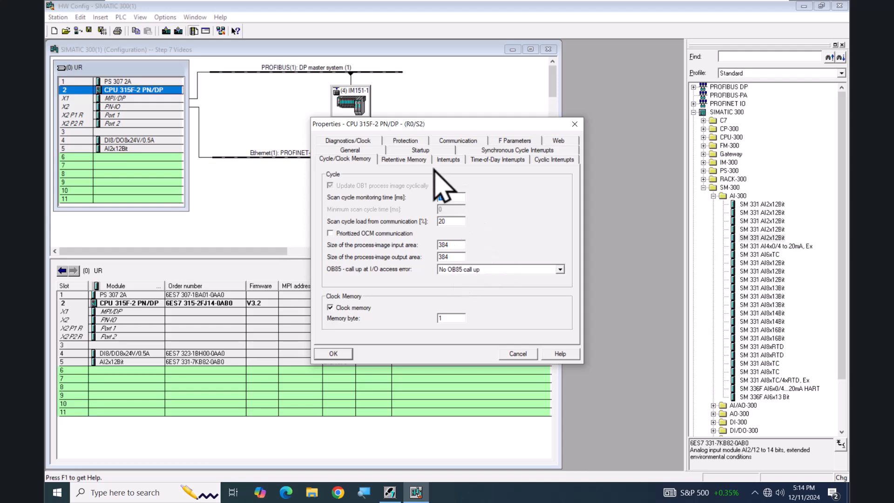
click(421, 159)
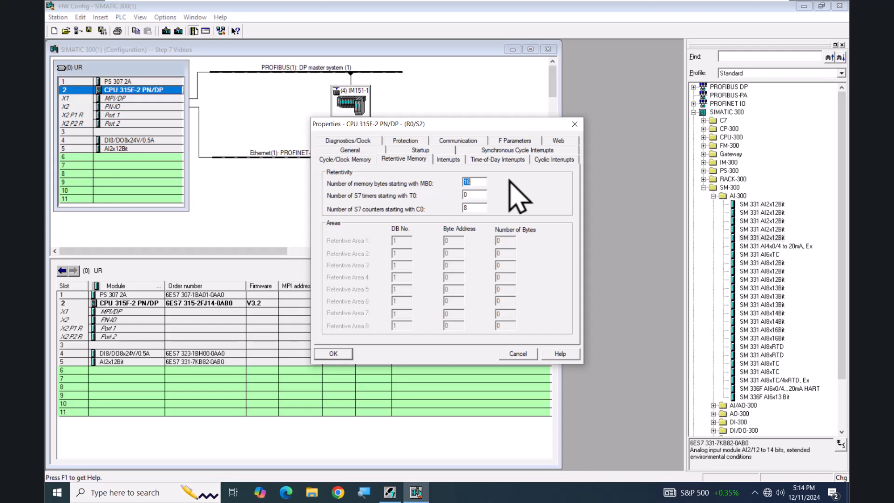
click(552, 160)
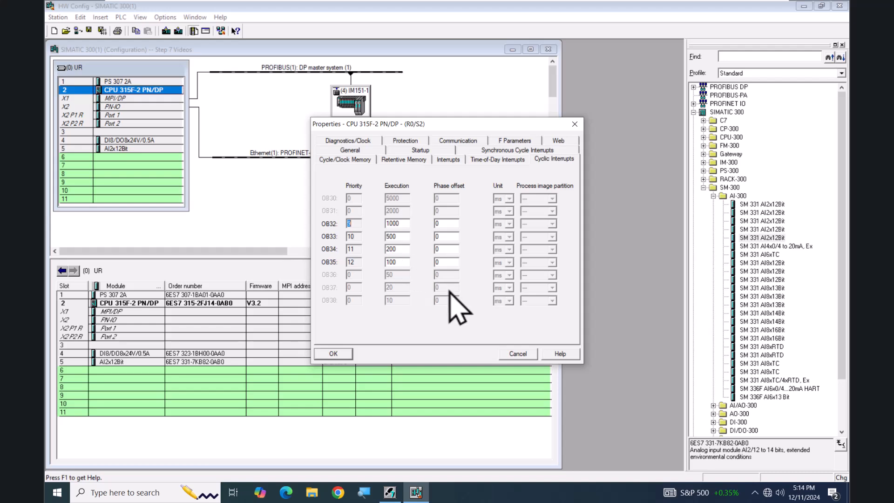
click(518, 352)
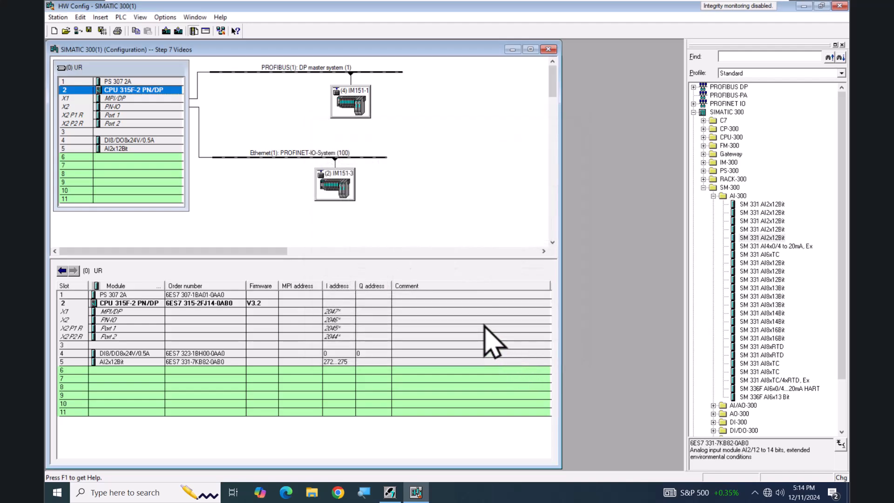
Examine the MPI/DP interface type, its PROFIBUS address and the PROFIBUS(1) subnet's network settings, cancelling all dialogs
double_click(123, 98)
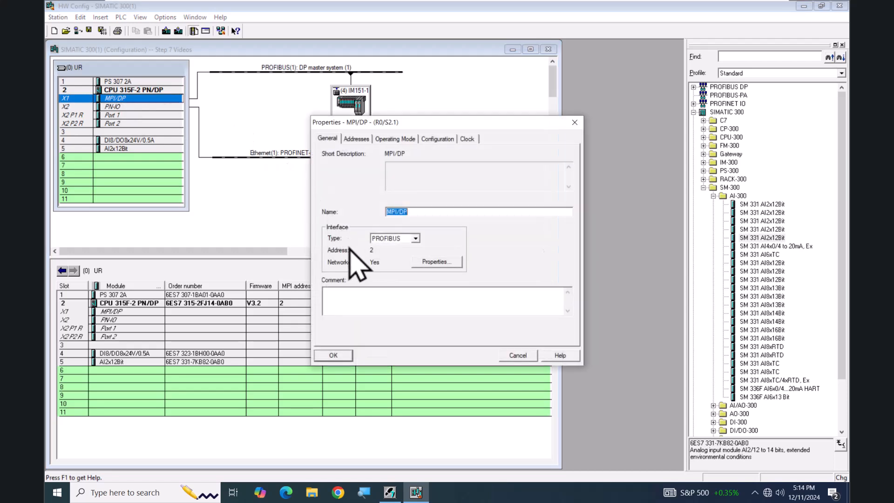
click(415, 238)
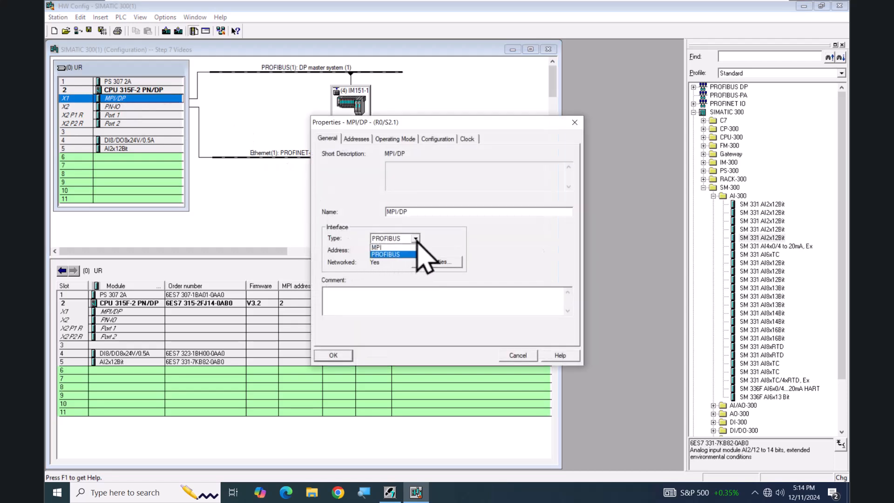
click(400, 273)
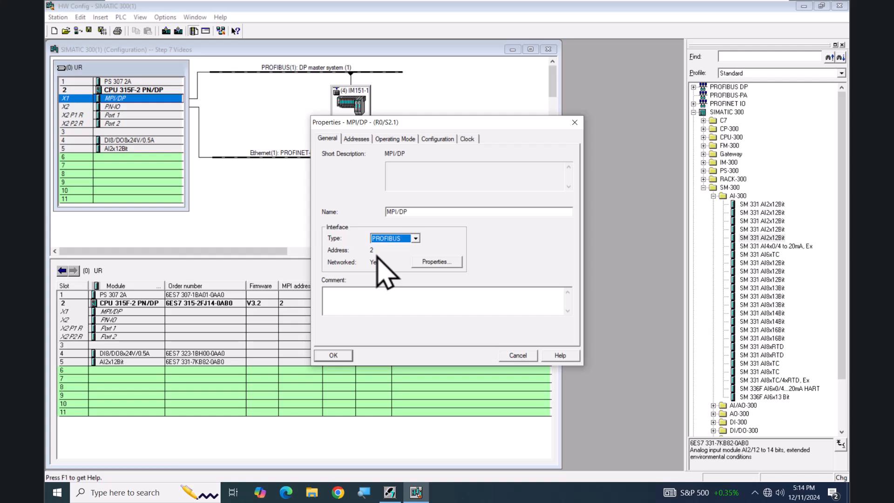
click(438, 262)
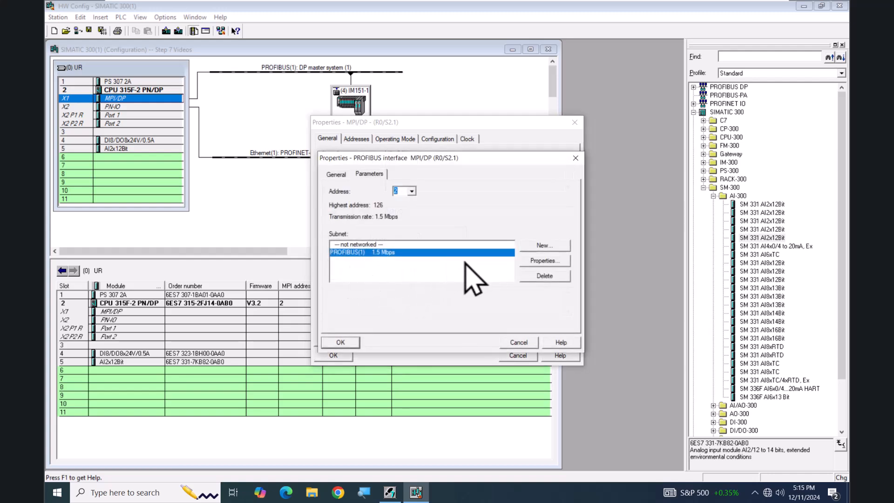
click(541, 261)
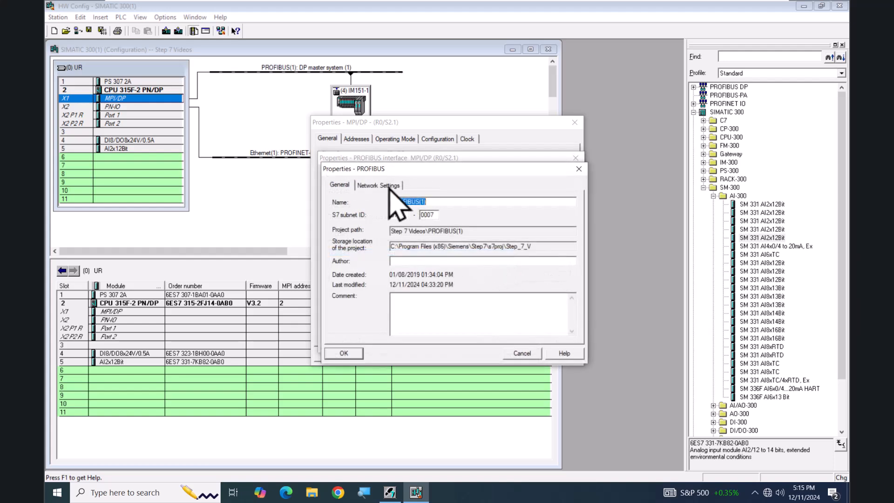
click(380, 185)
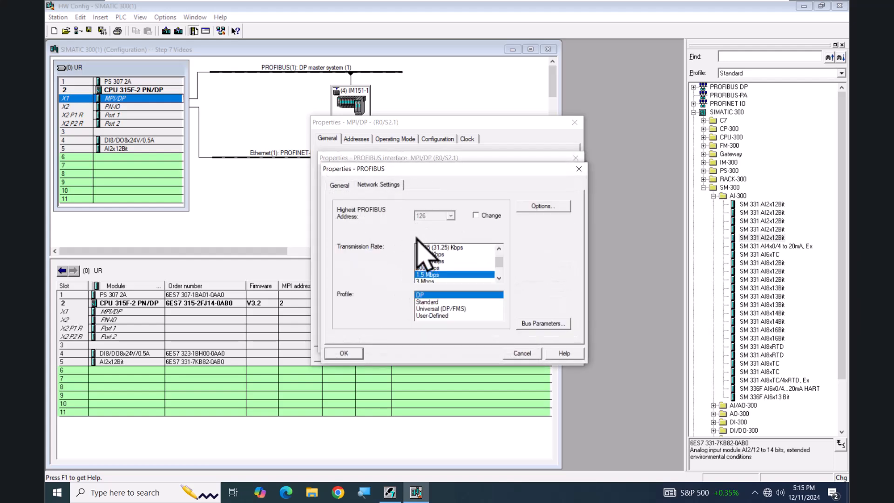
click(521, 354)
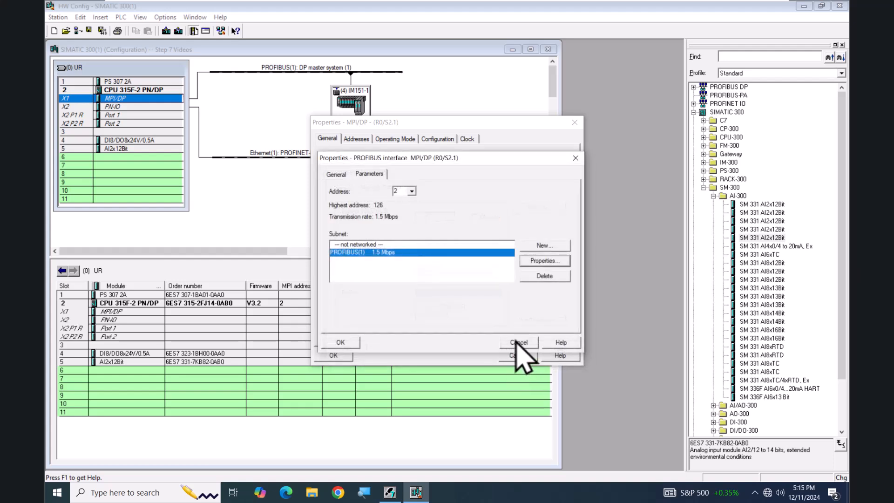
click(515, 343)
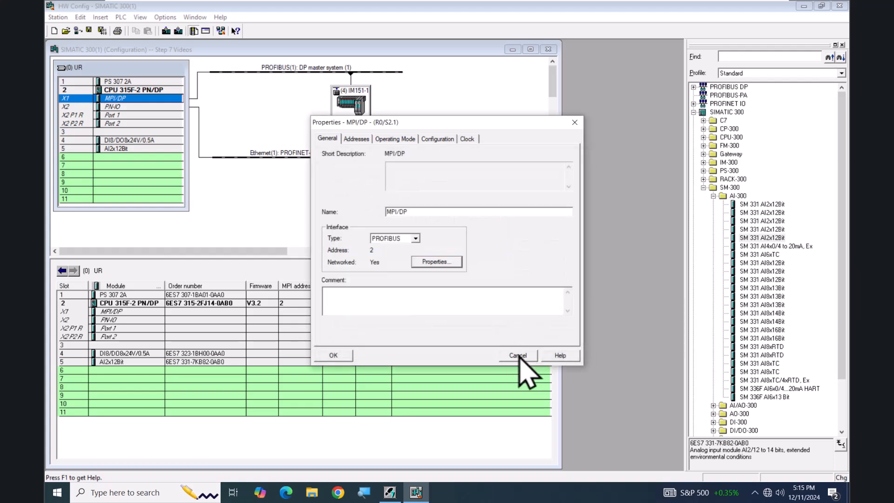
click(516, 355)
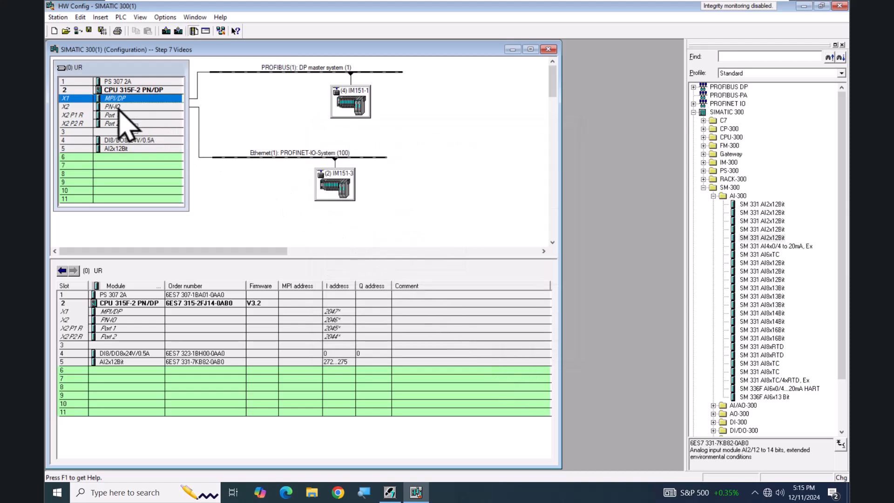
Examine the PN-IO interface's IP address, subnet mask and Ethernet subnet parameters, leaving without changes
double_click(119, 106)
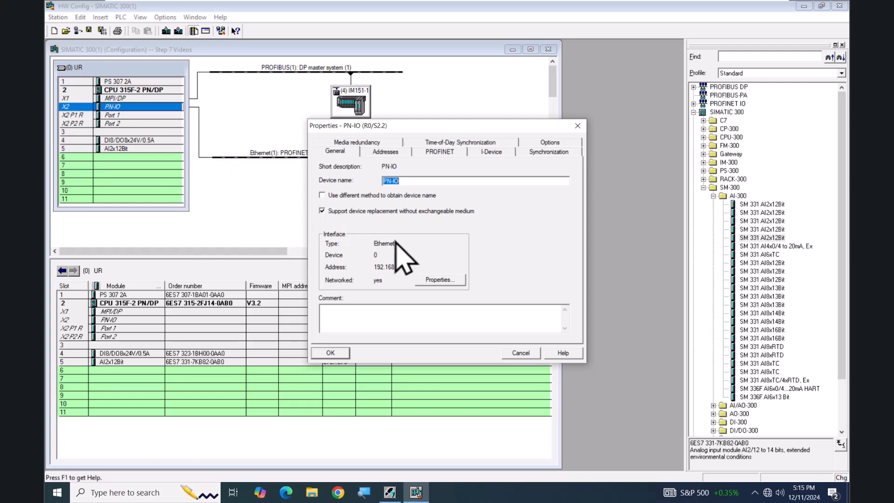
click(440, 279)
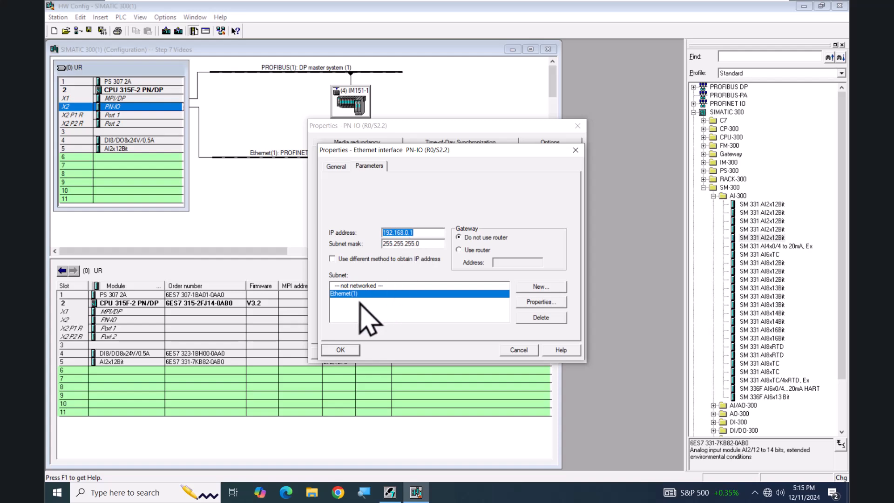
click(517, 349)
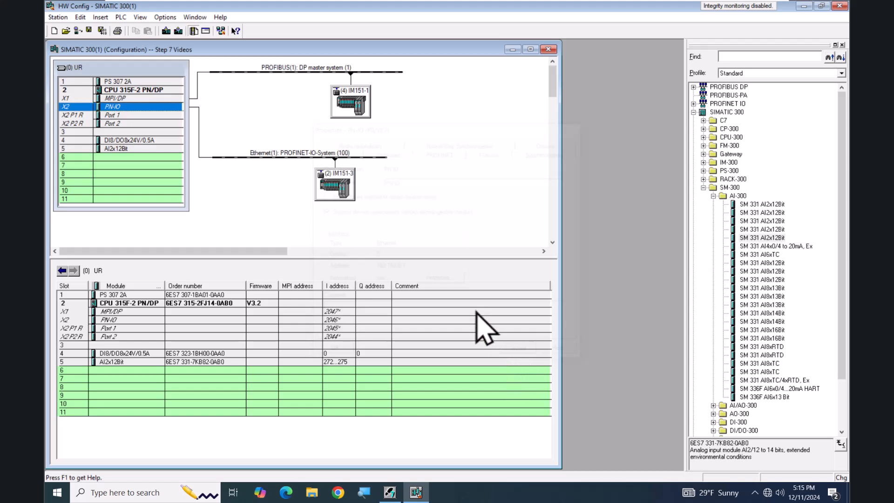
Examine the input and output addresses of the DI8/DO8x24V/0.5A module in slot 4, leaving without changes
double_click(137, 142)
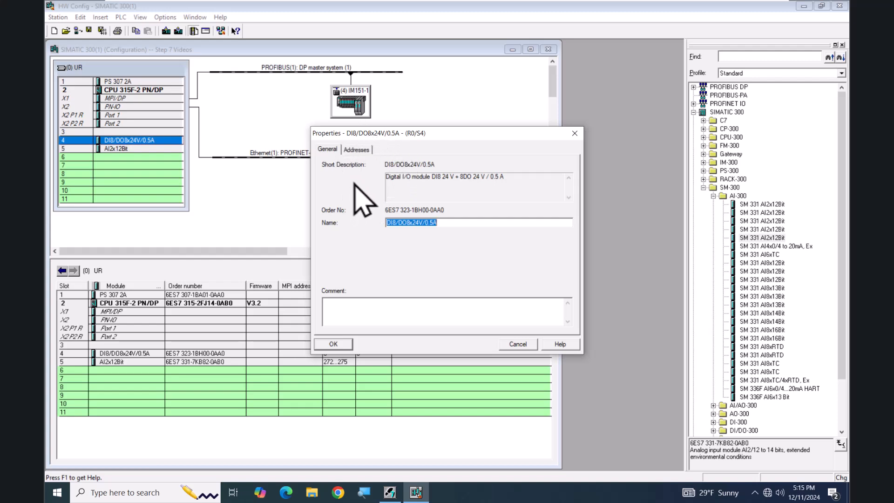
click(357, 151)
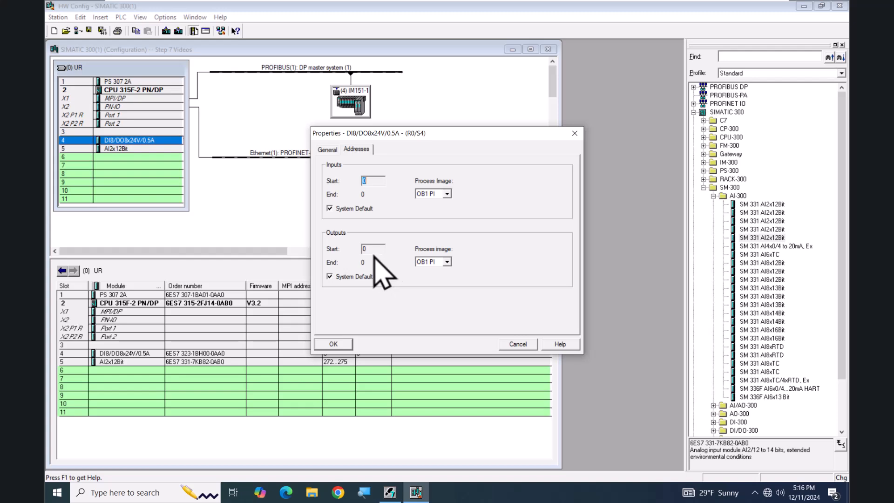
click(517, 345)
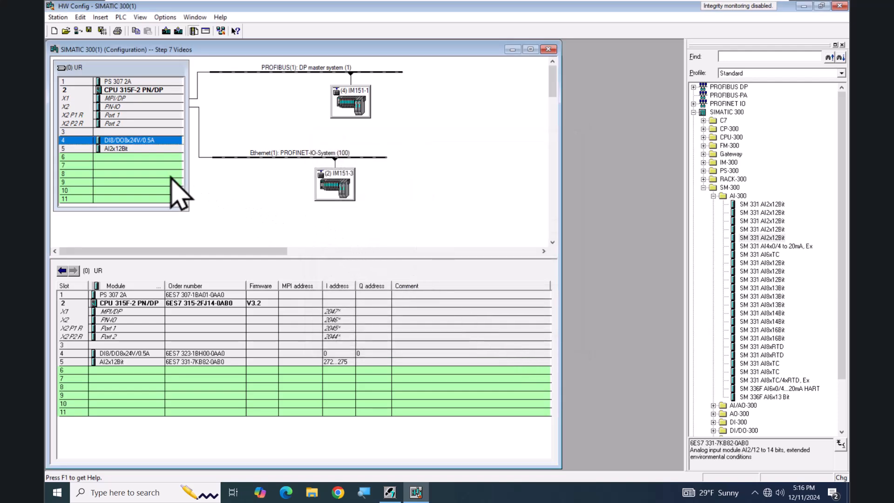
Examine the AI2x12Bit module's addresses and input settings, picking voltage as measuring type and +/- 10 V as range, and cancel the dialog
double_click(122, 149)
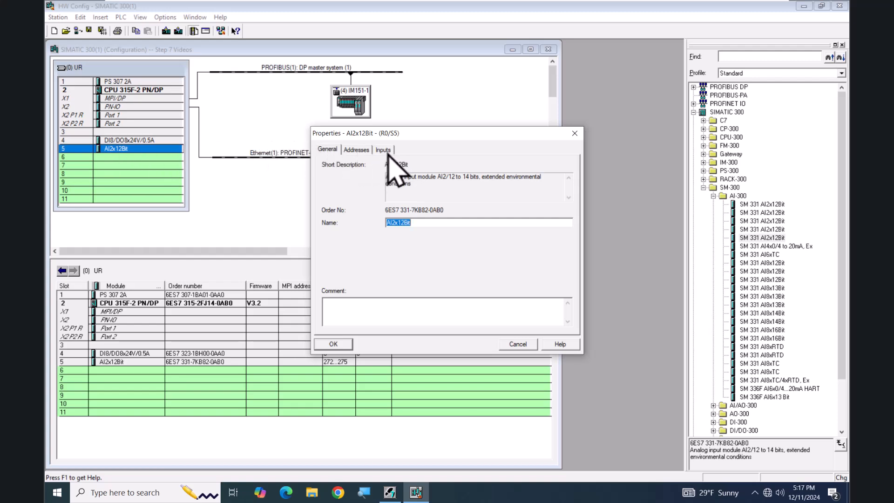
click(356, 150)
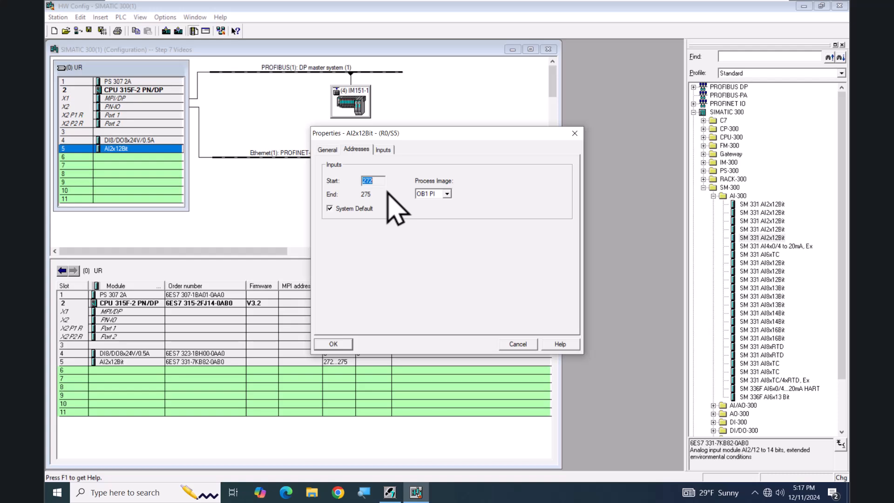
click(383, 149)
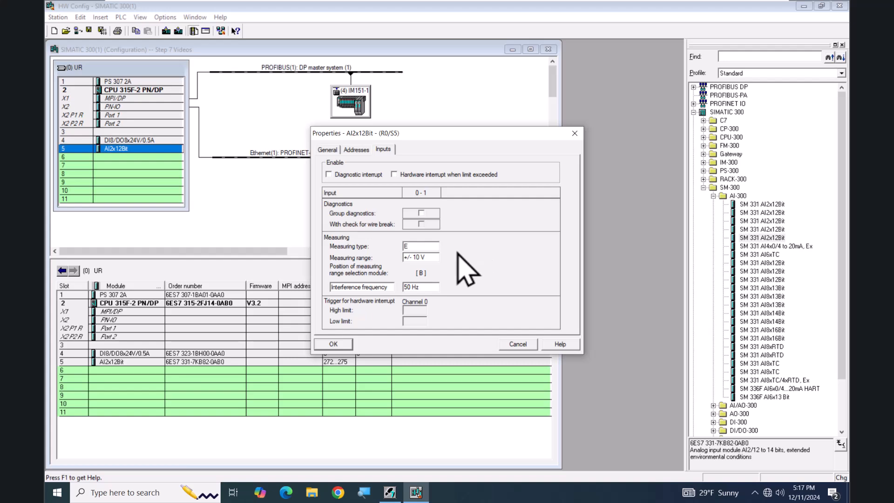
click(418, 245)
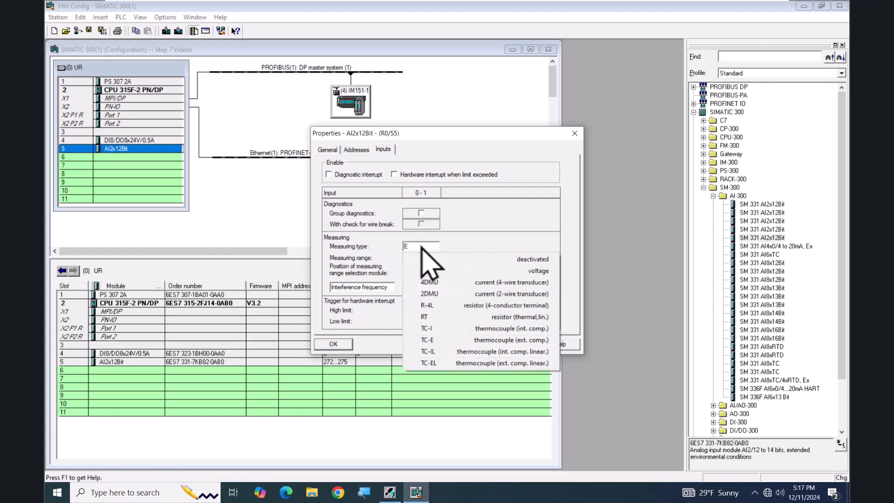
click(533, 273)
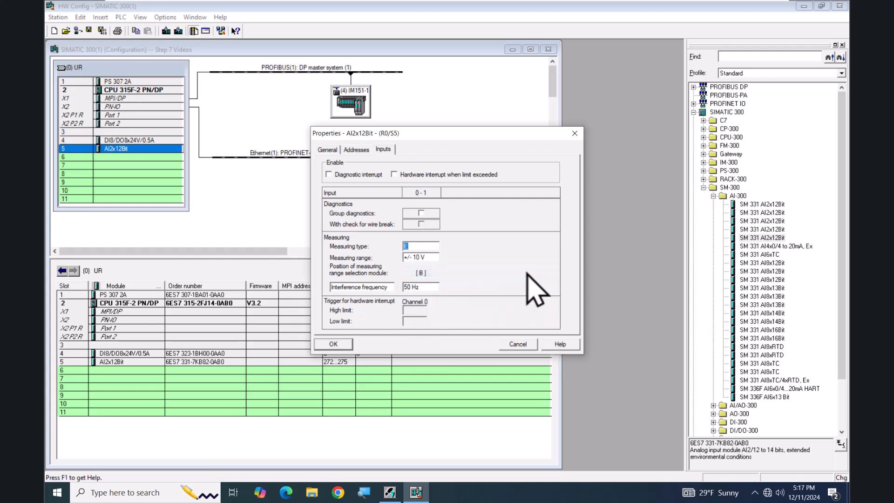
click(438, 258)
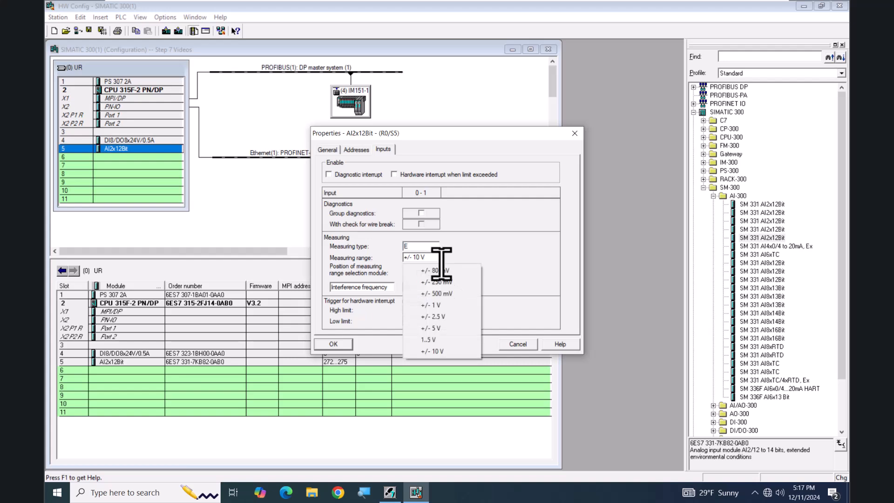
click(448, 352)
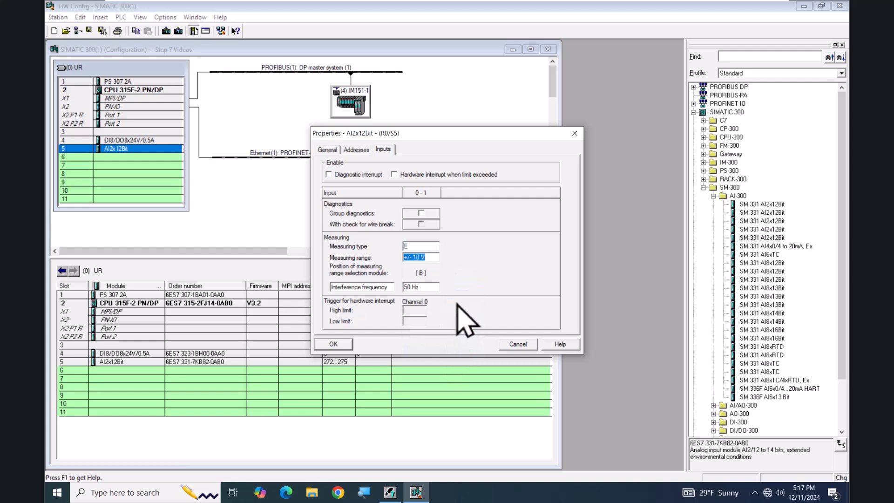
click(526, 345)
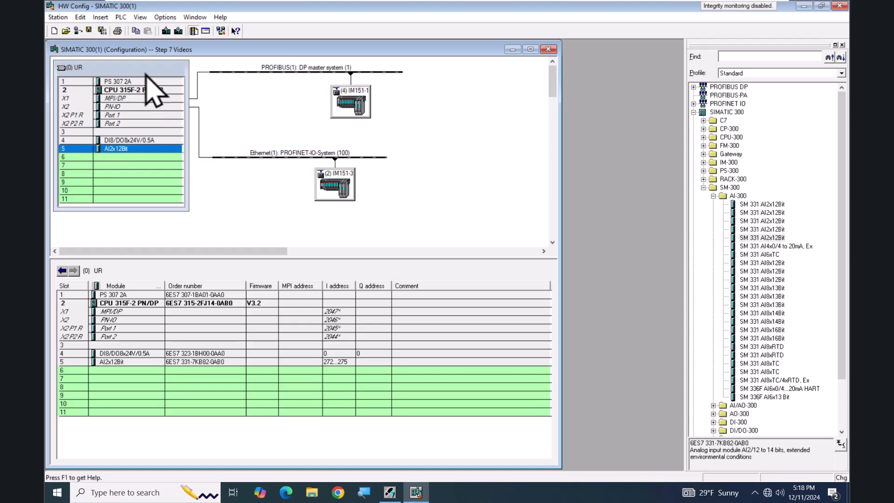
Save the SIMATIC 300(1) station's hardware configuration
click(89, 32)
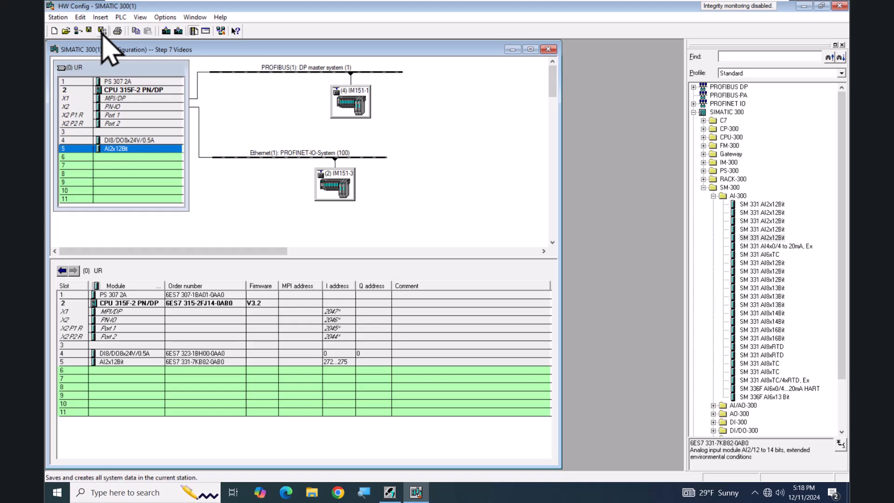
Switch to SIMATIC Manager, view the System data block list in the Blocks folder of S7 Program(2), and close the list
click(391, 495)
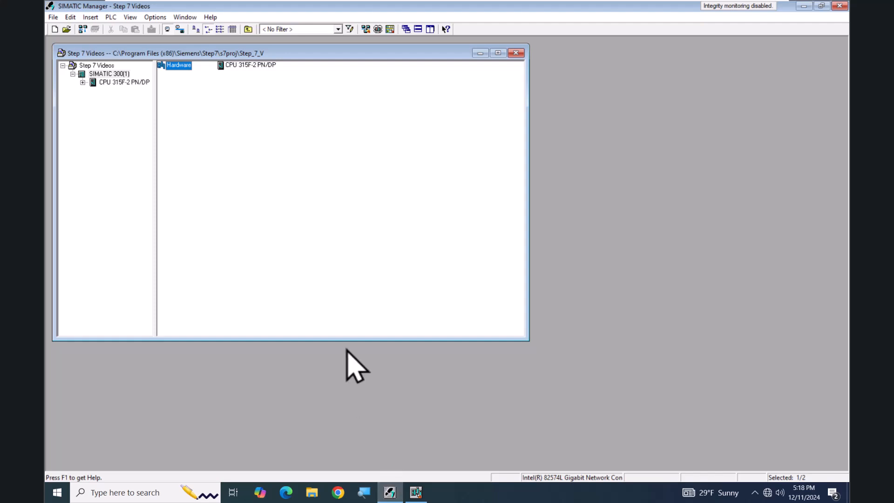
click(83, 82)
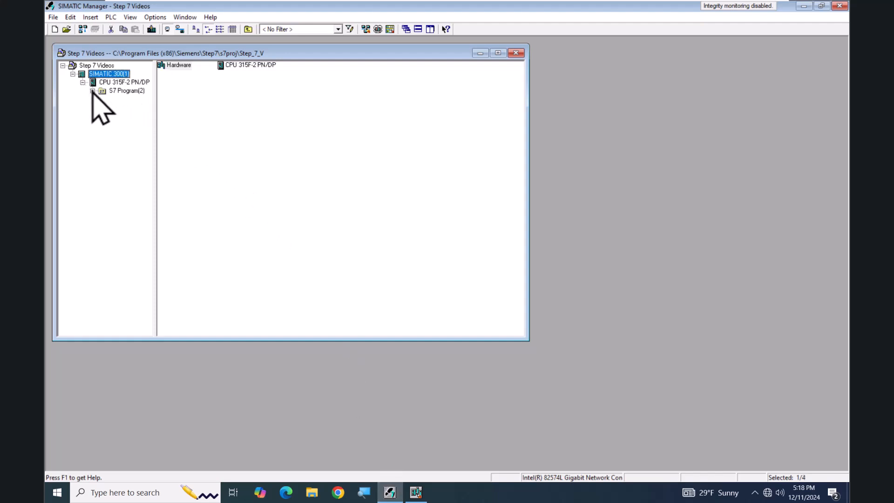
click(92, 91)
click(126, 110)
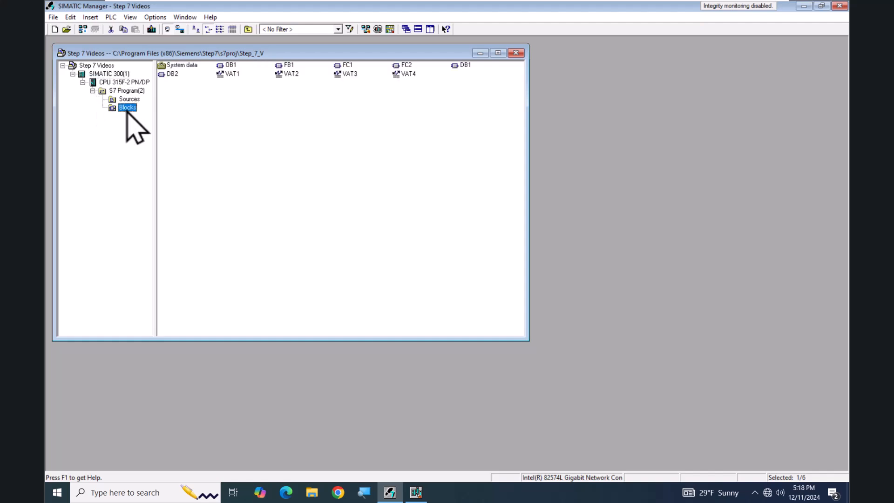
double_click(189, 67)
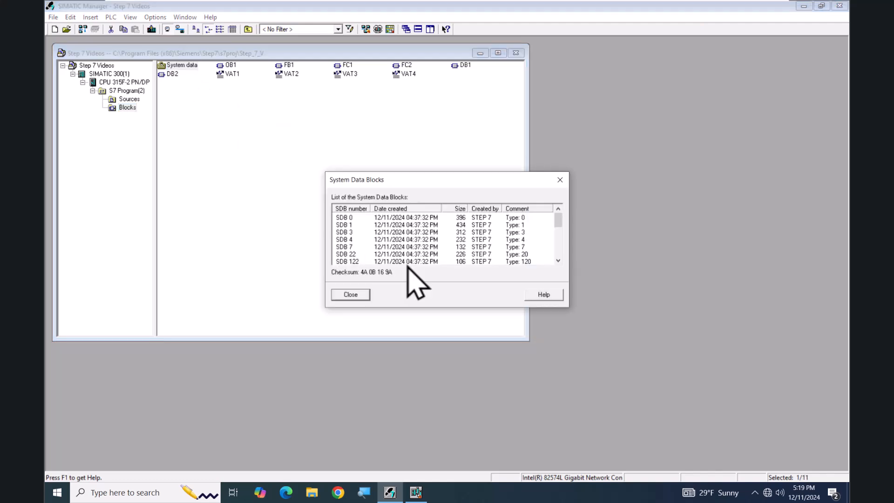
click(350, 295)
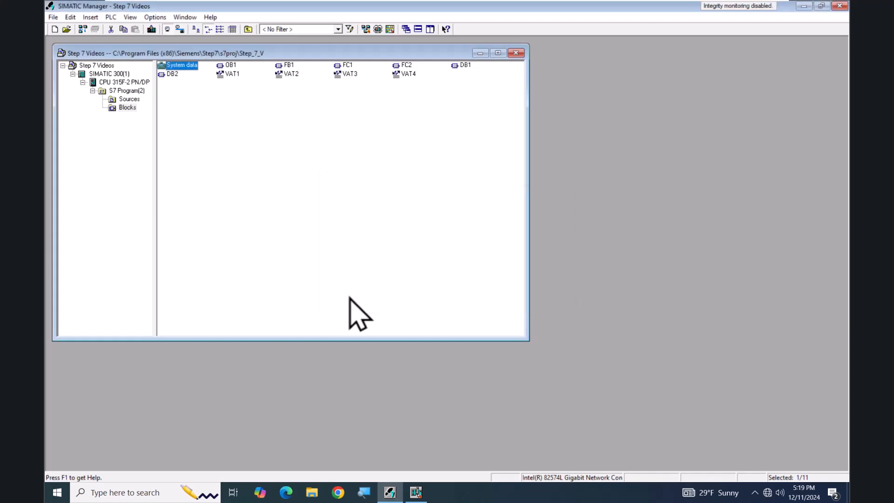